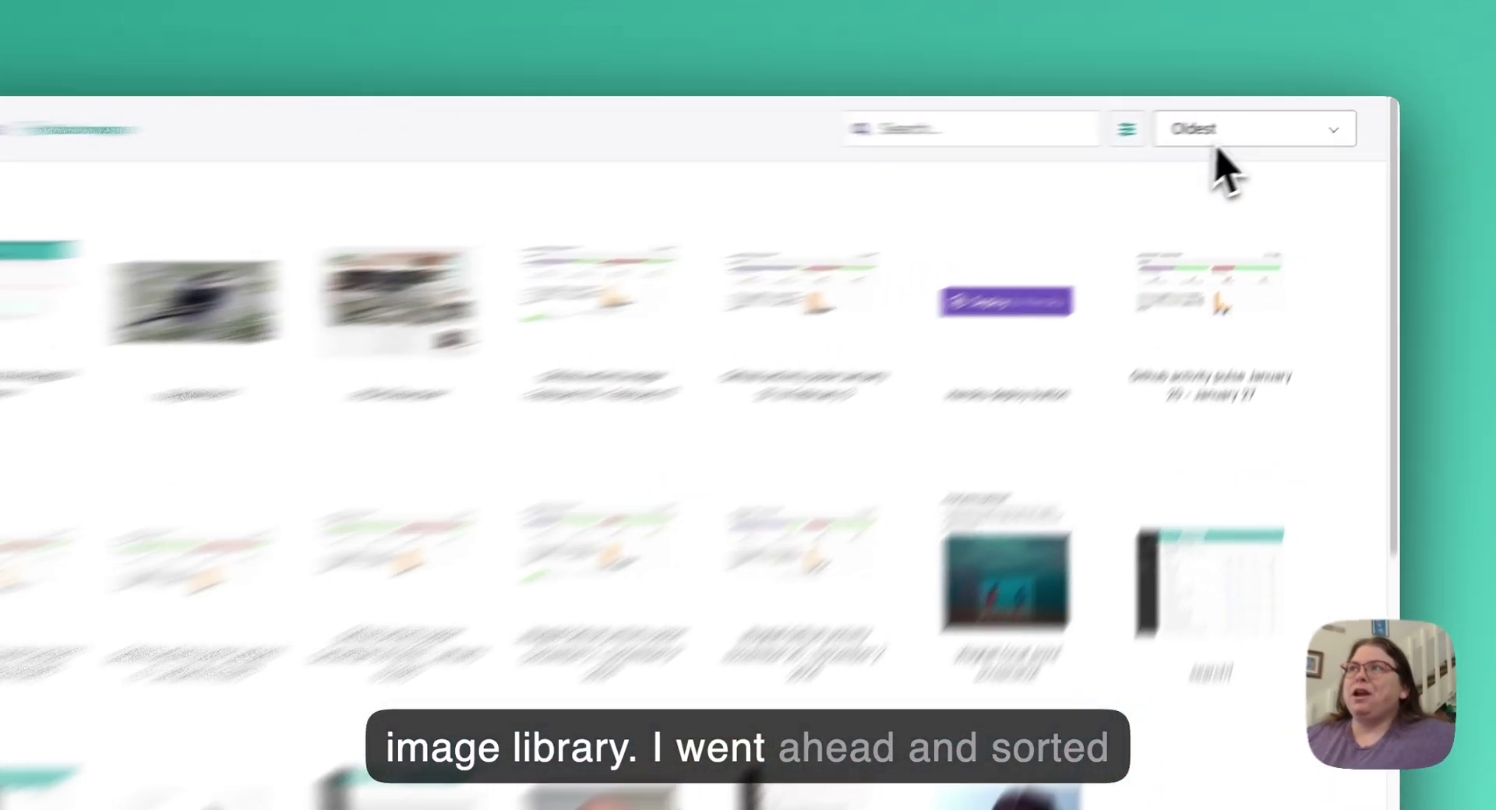
# Step: Sort the image library by oldest and select every image on the first page
pyautogui.click(1279, 121)
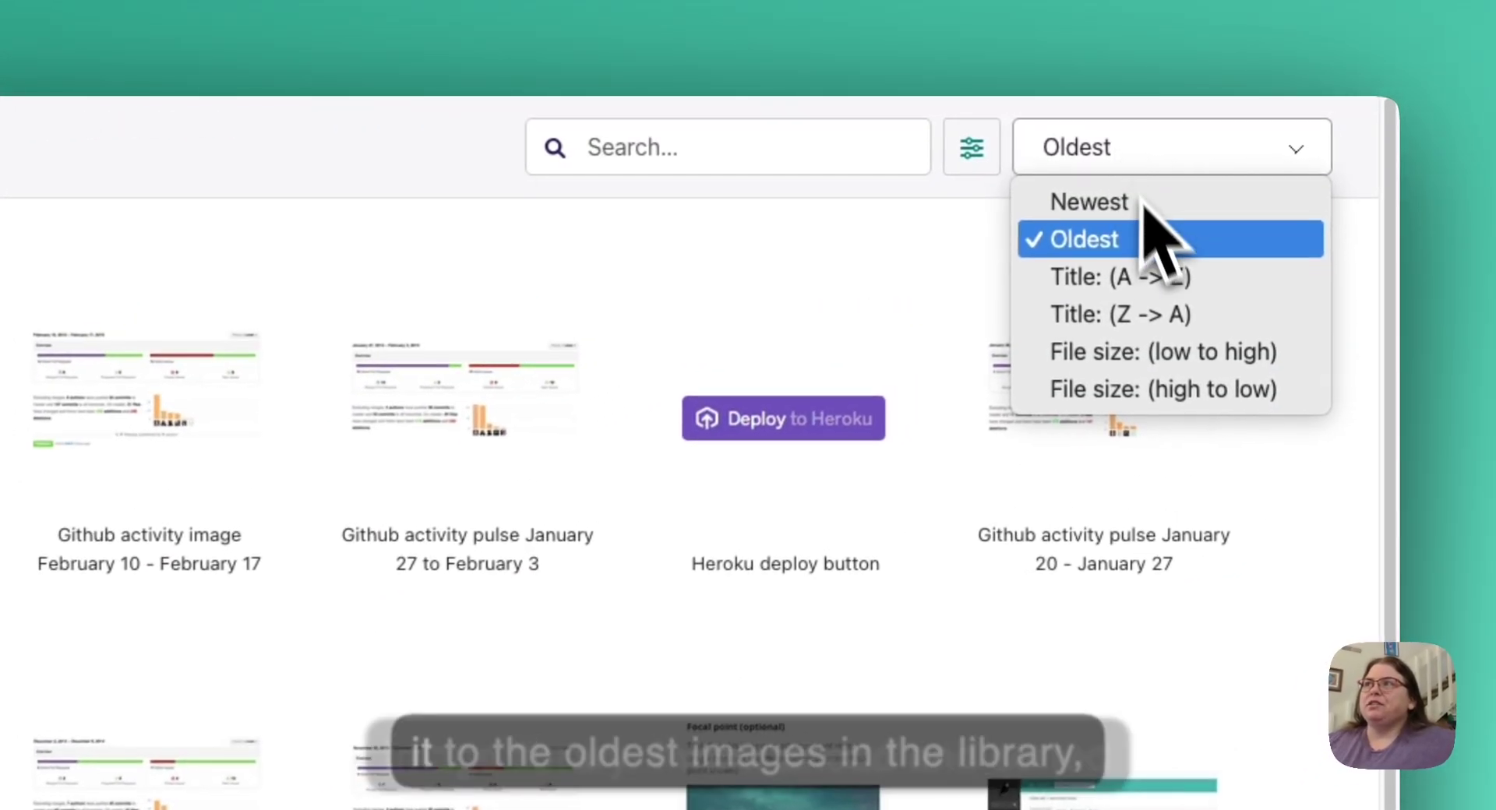
pyautogui.click(1152, 248)
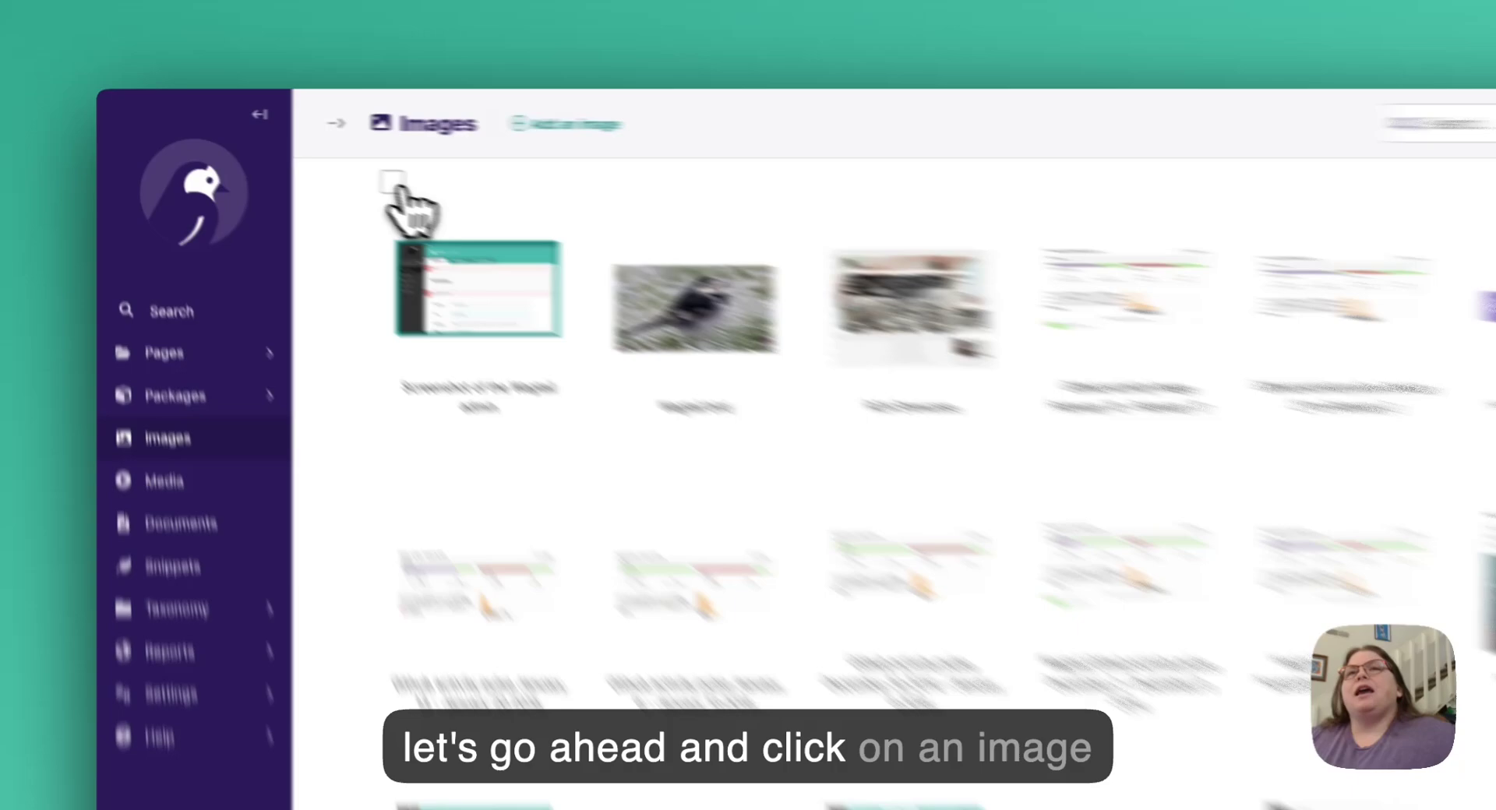
pyautogui.click(302, 162)
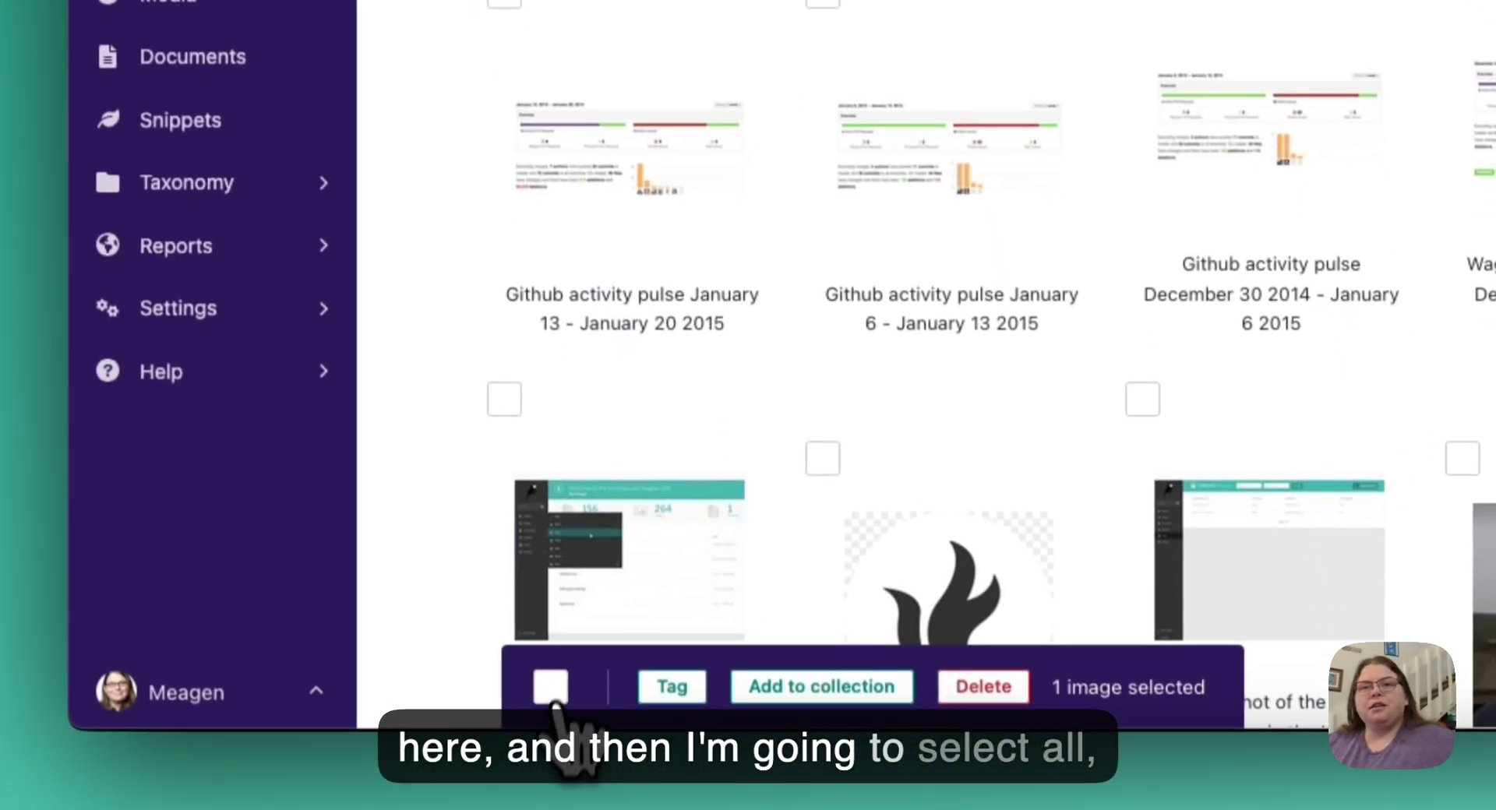
pyautogui.click(548, 672)
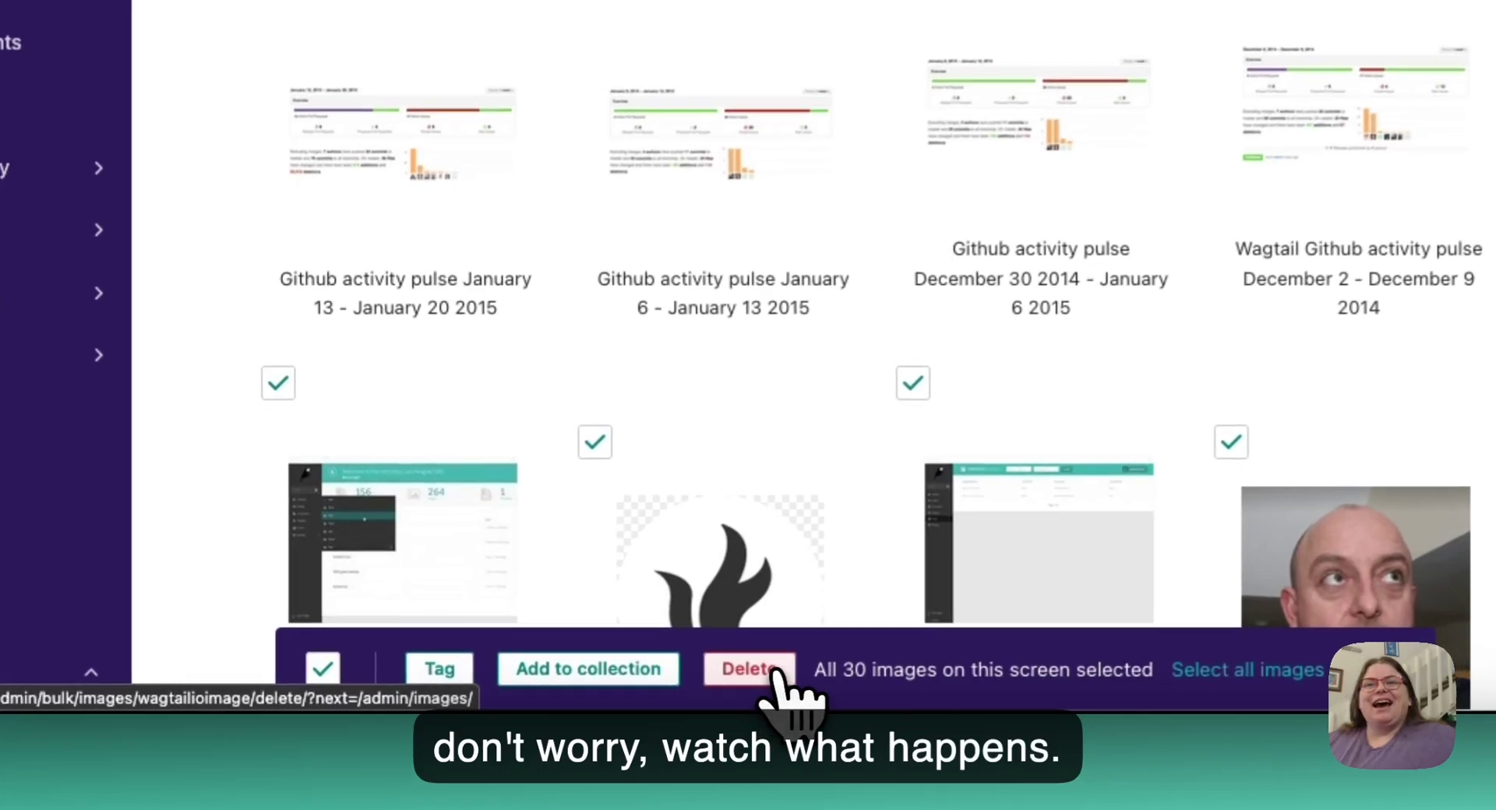
# Step: Request deletion of the selected images, review how often each one is used, and decline the deletion
pyautogui.click(532, 694)
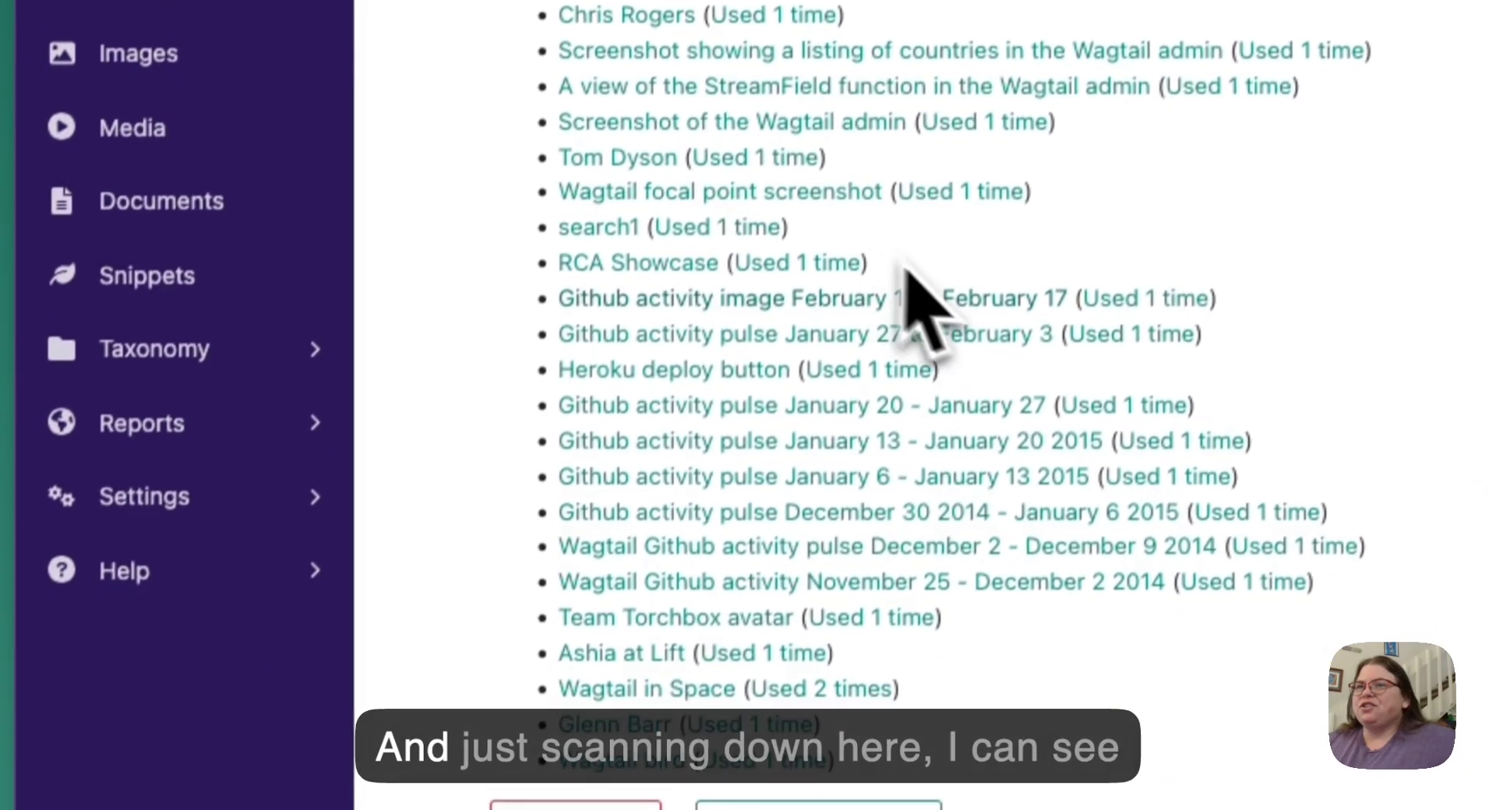
pyautogui.scroll(-2, 780, 467)
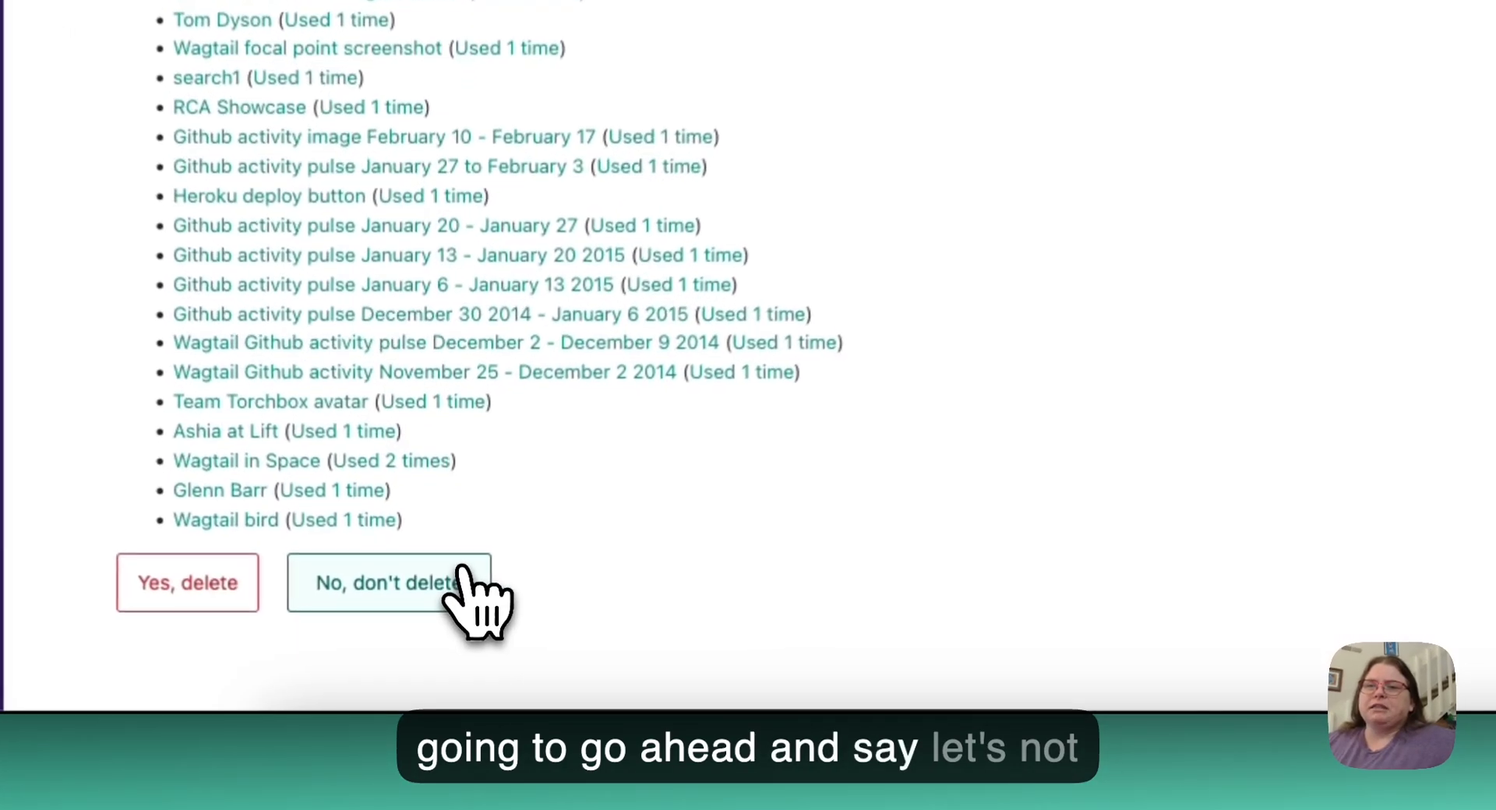
pyautogui.click(458, 650)
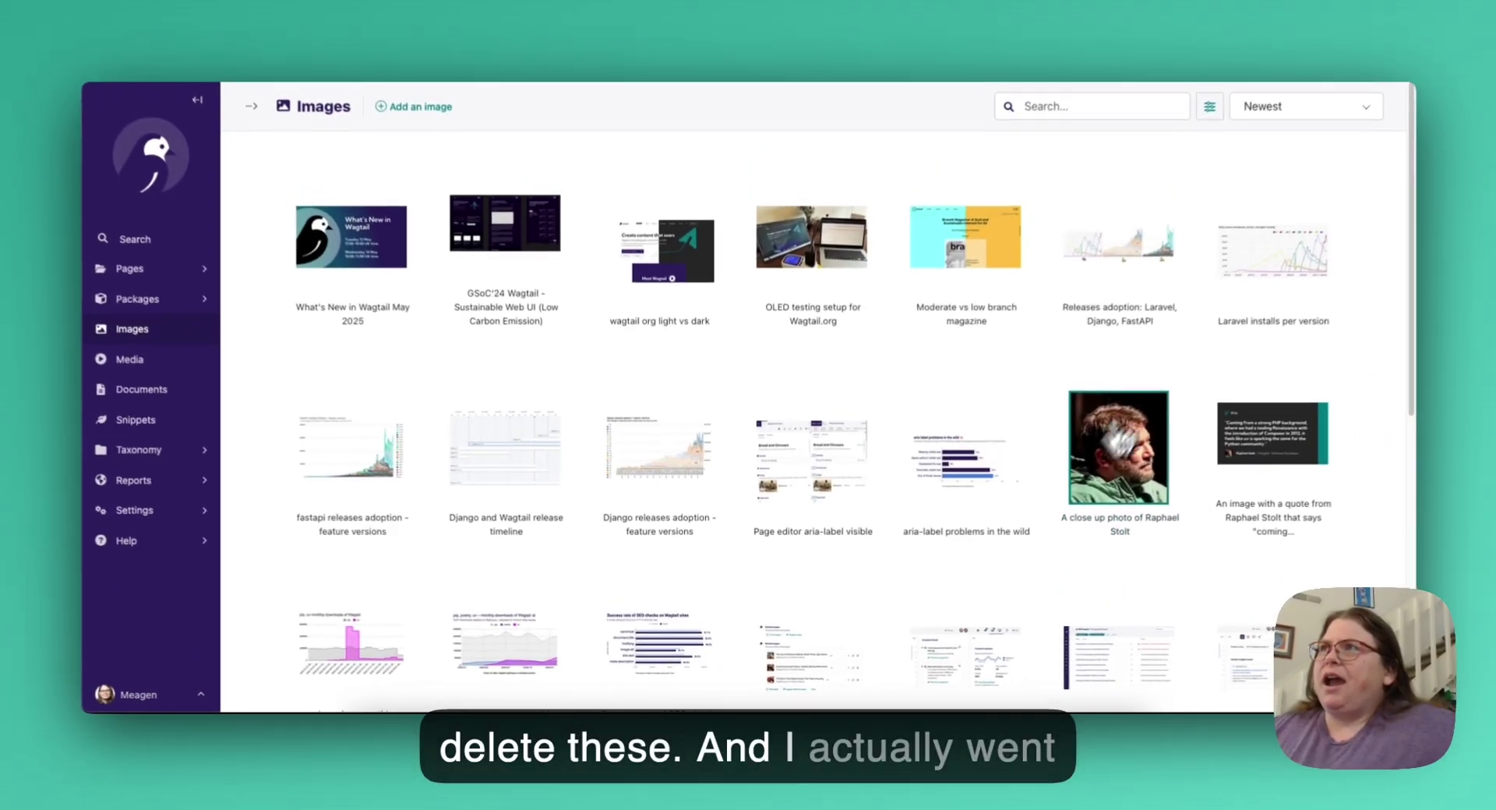
# Step: Sort the image library by oldest and go to the third page of images
pyautogui.click(1242, 114)
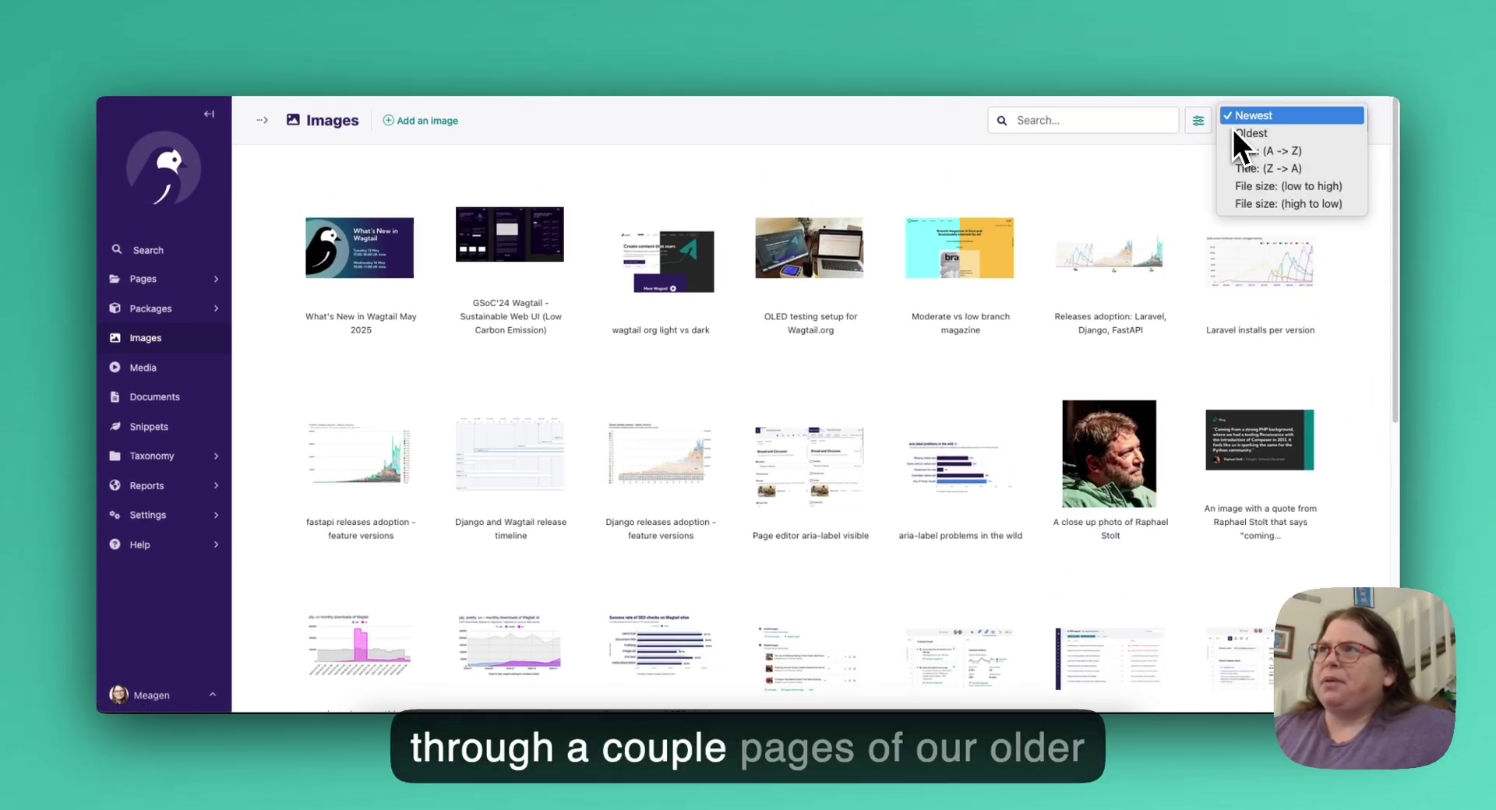
pyautogui.click(1240, 134)
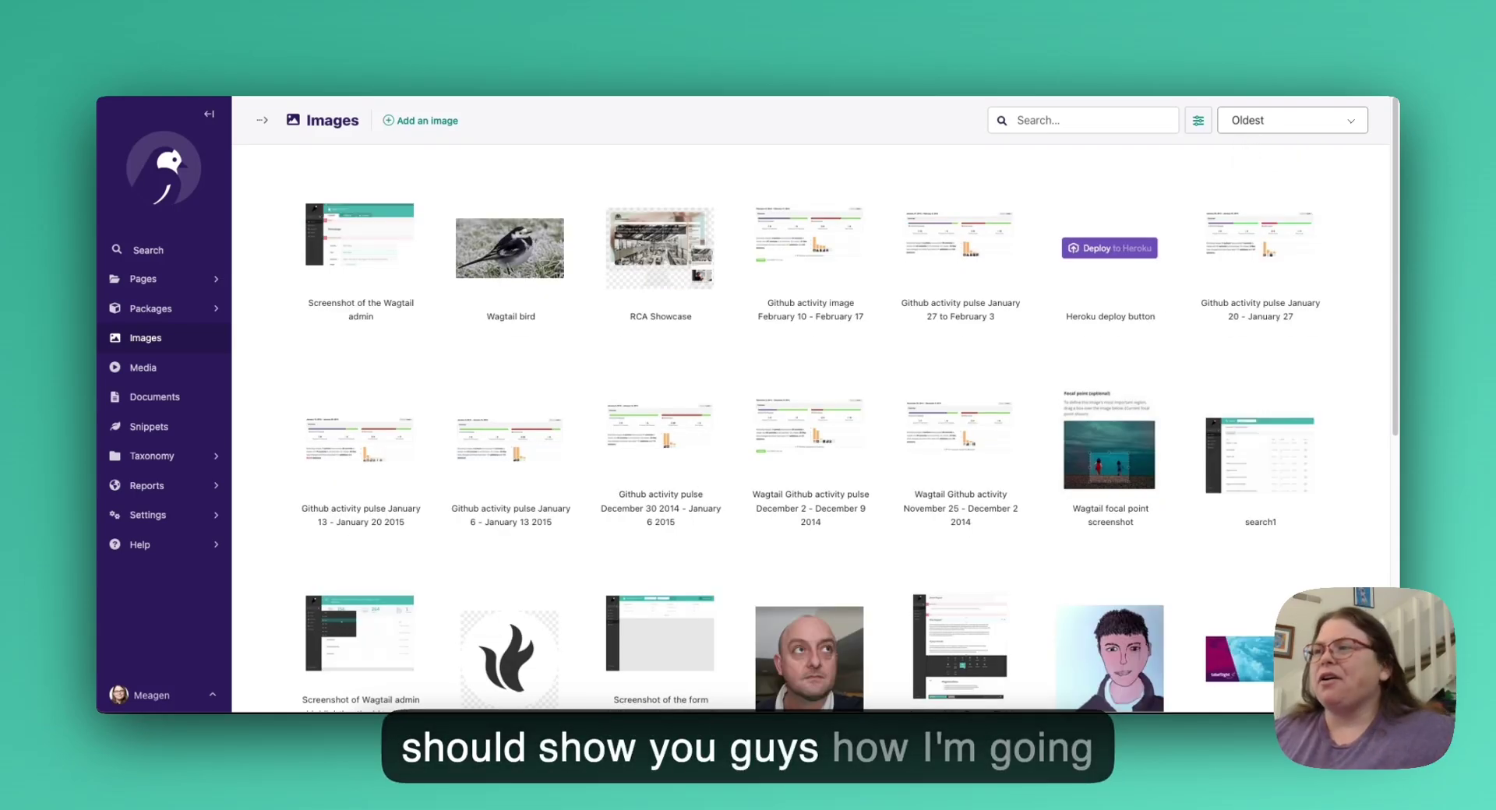
pyautogui.scroll(-6, 1099, 372)
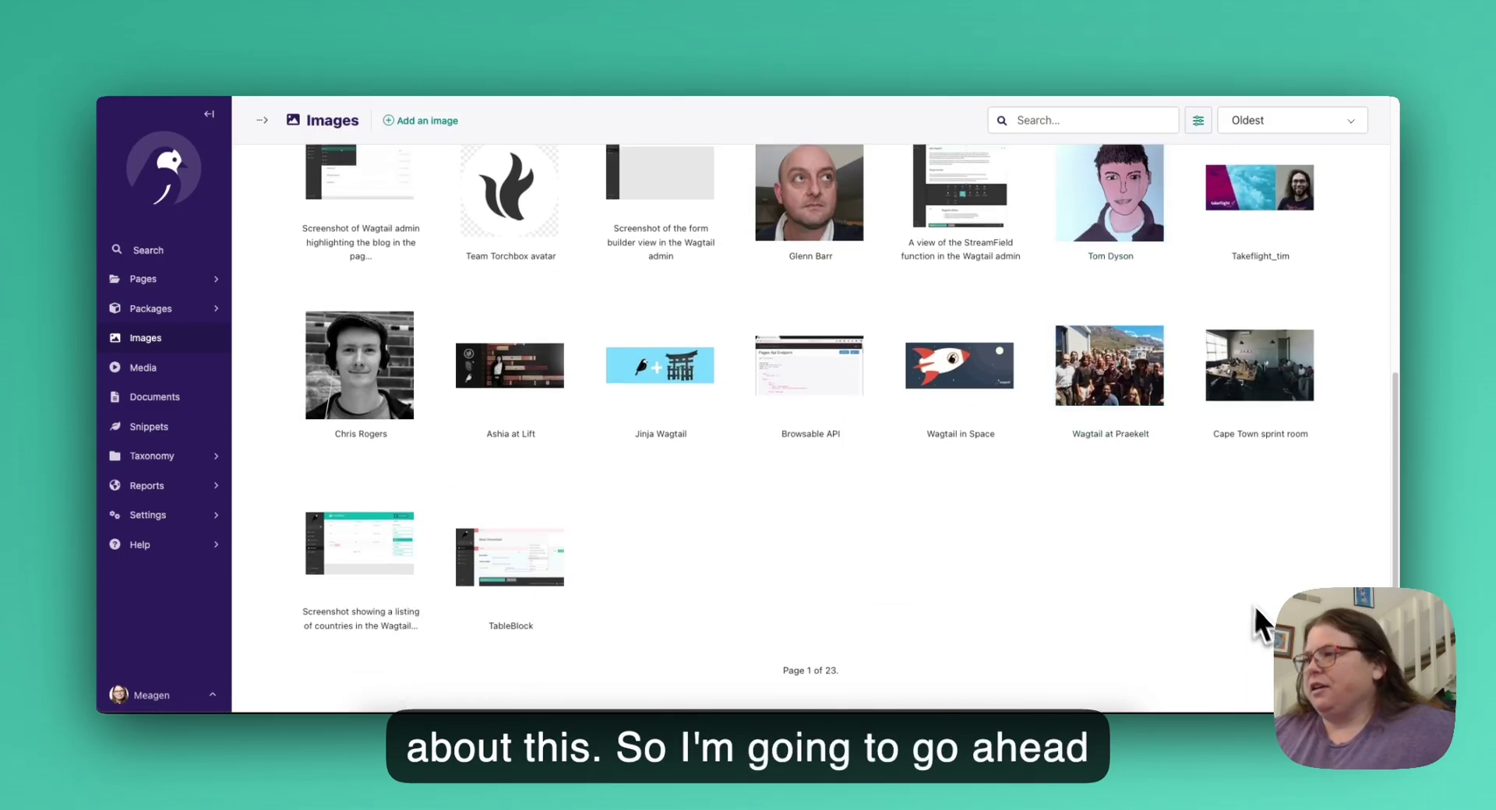
pyautogui.click(872, 670)
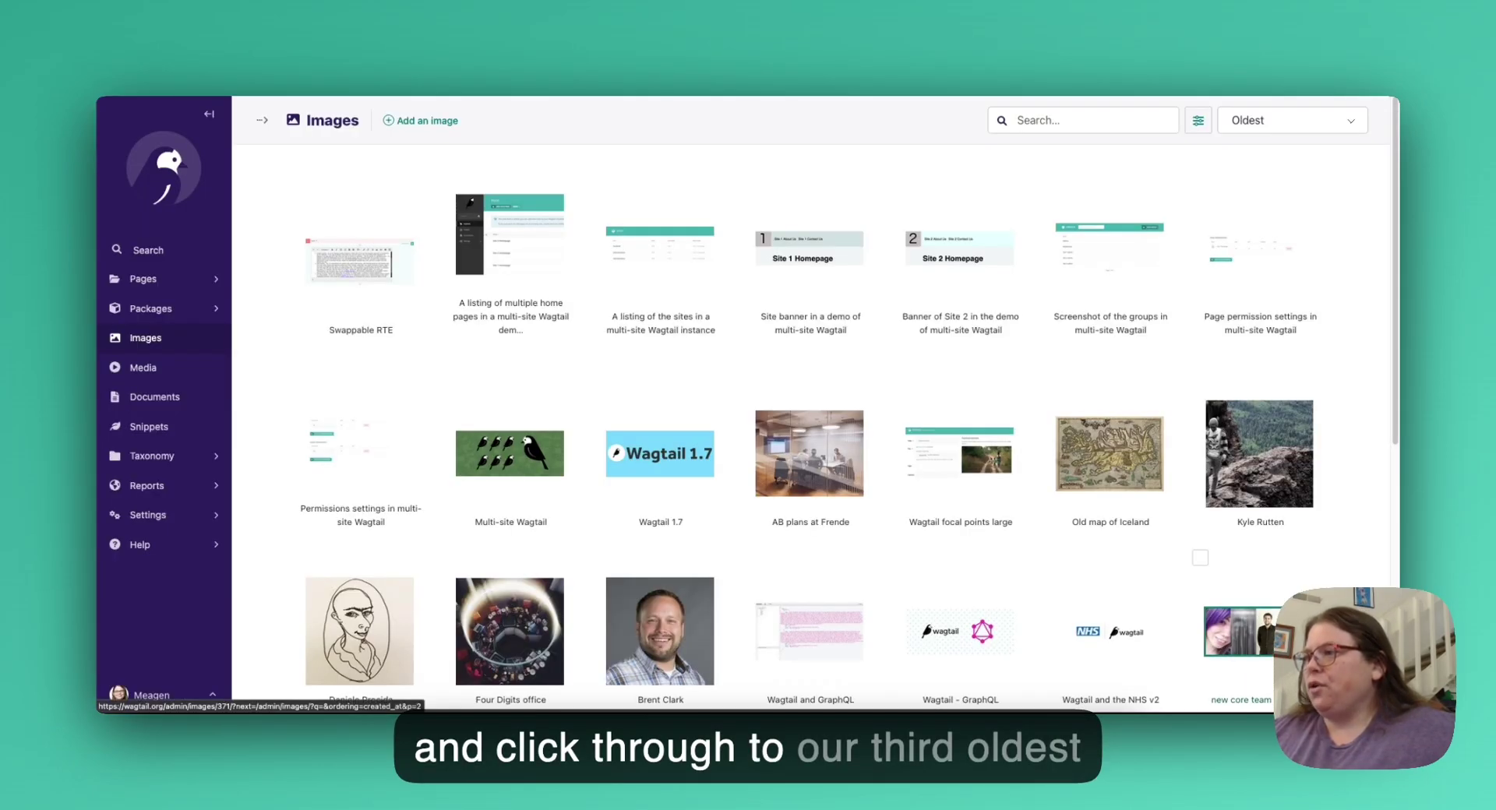
pyautogui.scroll(-6, 810, 421)
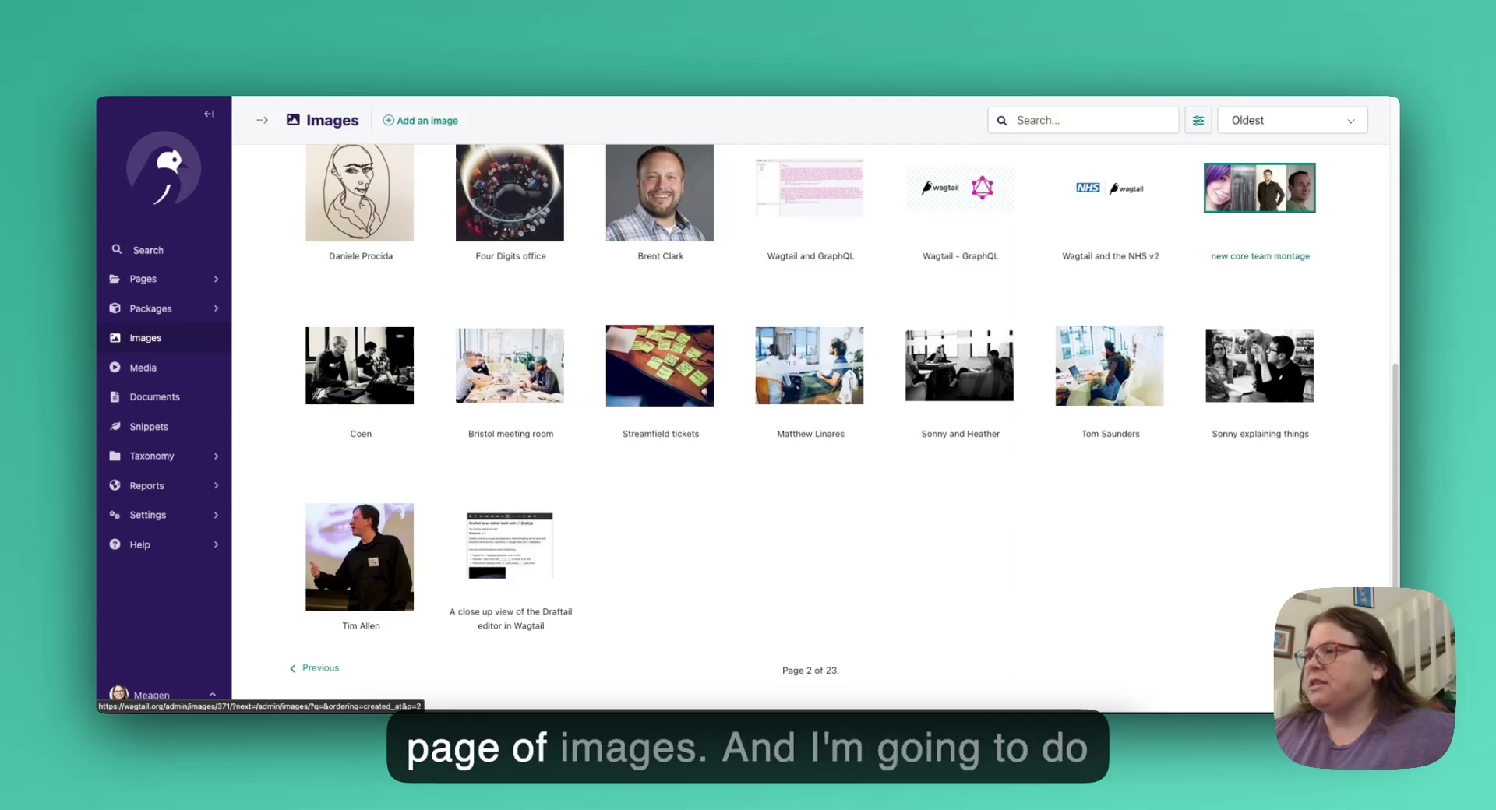
pyautogui.click(1316, 668)
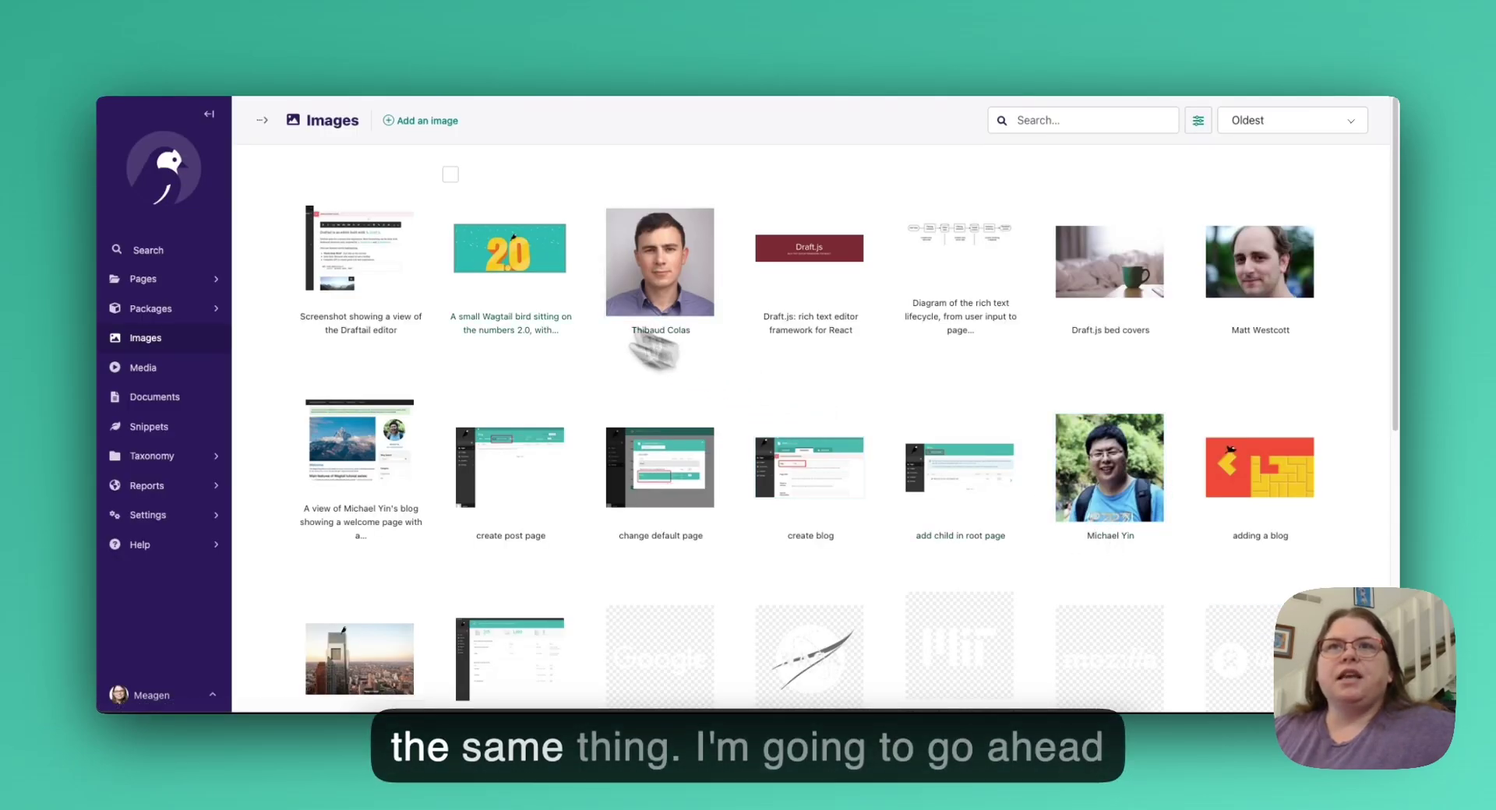
# Step: Select all images on the third page and request their bulk deletion to get the usage list
pyautogui.click(302, 175)
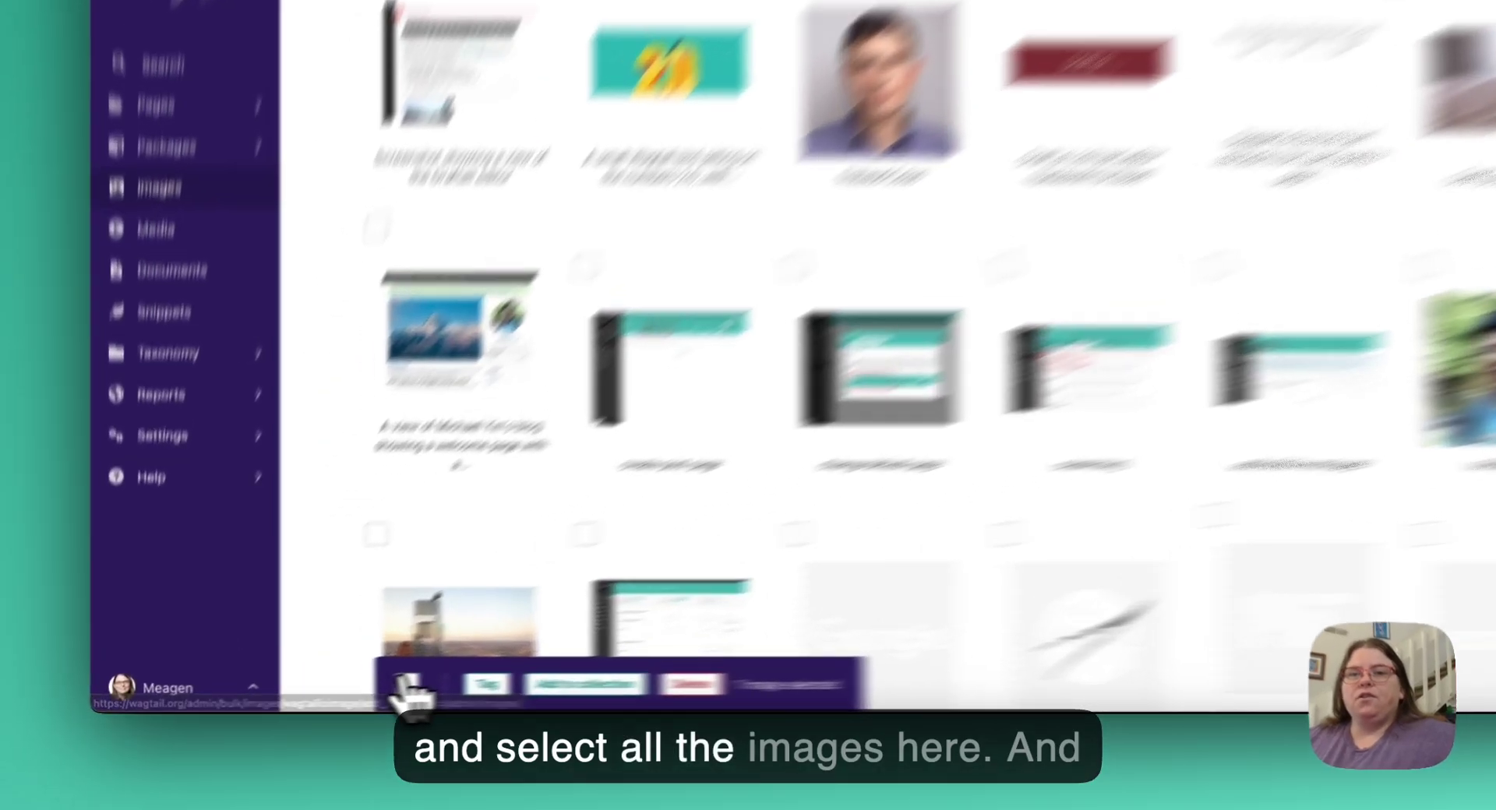
pyautogui.click(322, 692)
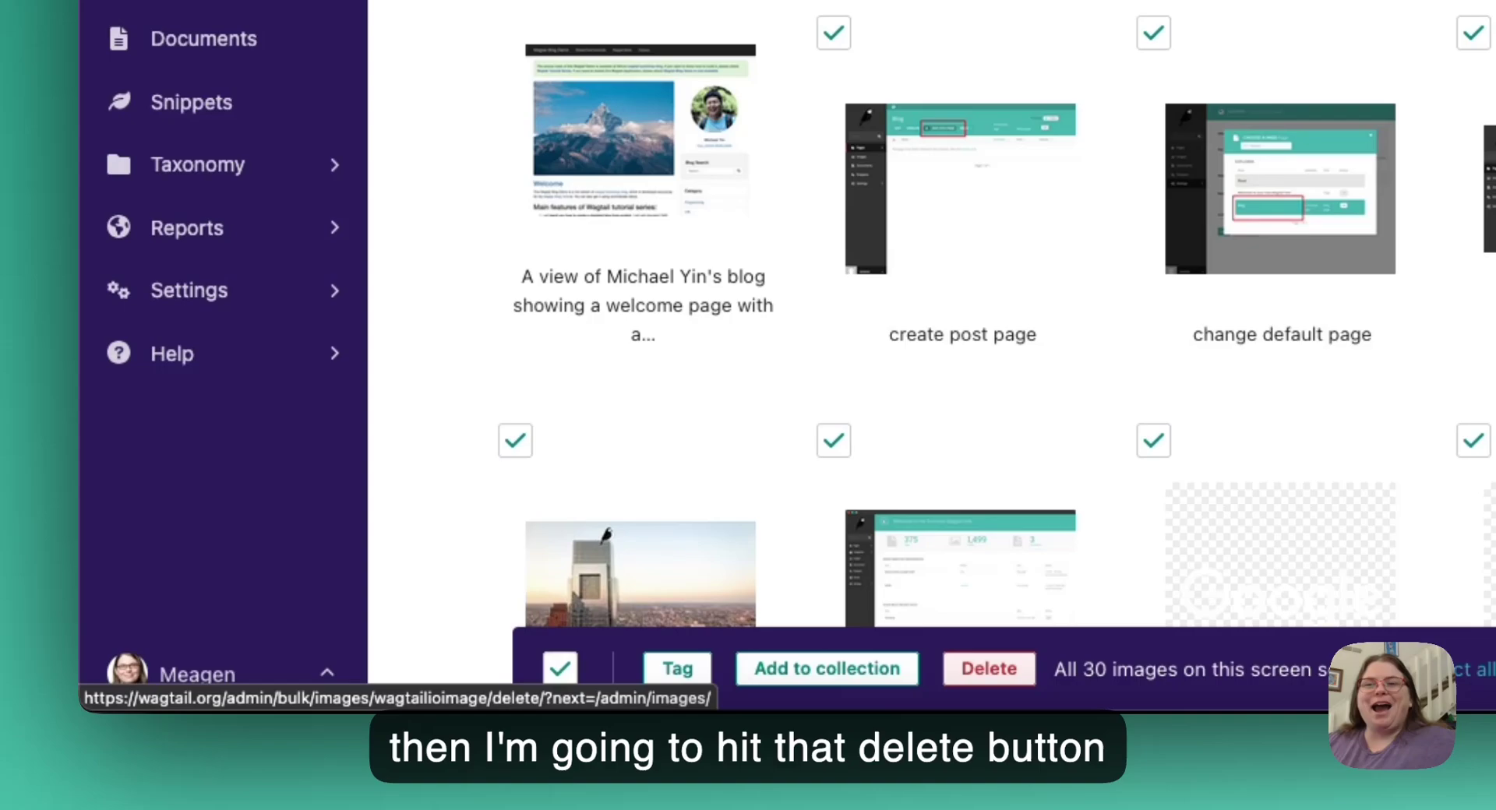
pyautogui.click(1013, 676)
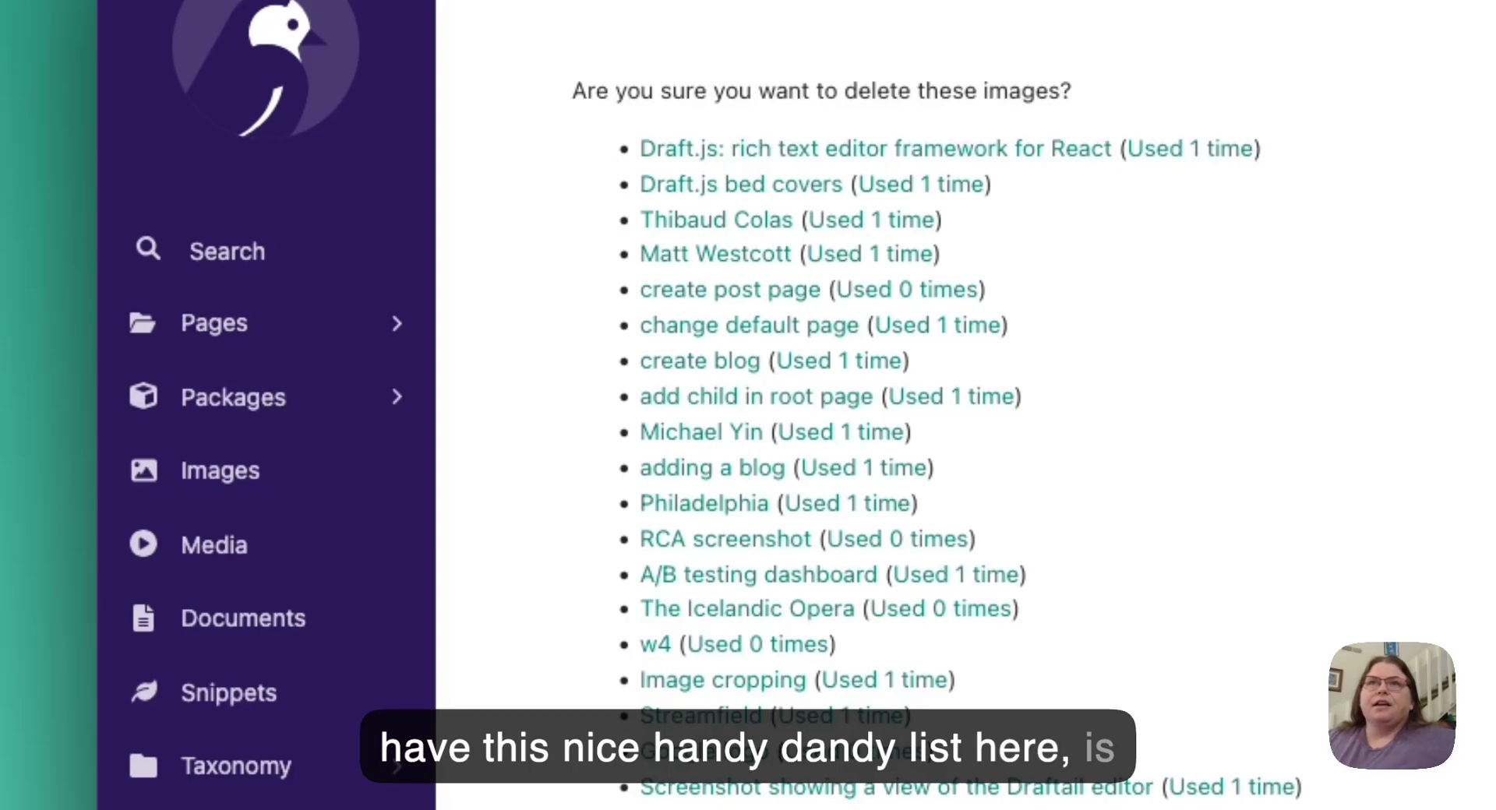
# Step: Open the unused images "create post page", "RCA screenshot" and "The Icelandic Opera" from the list in new tabs
pyautogui.rightClick(786, 289)
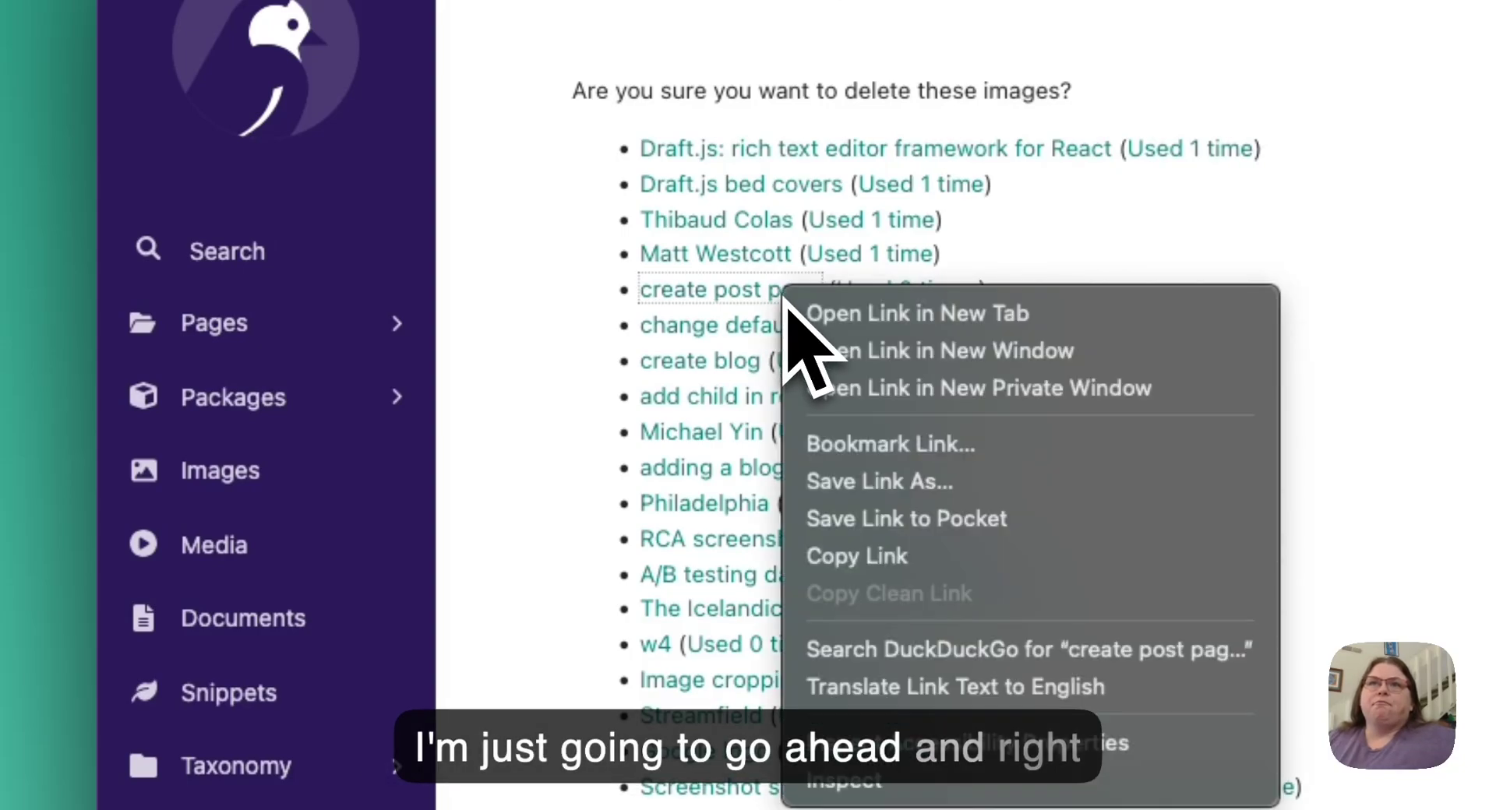
pyautogui.click(828, 326)
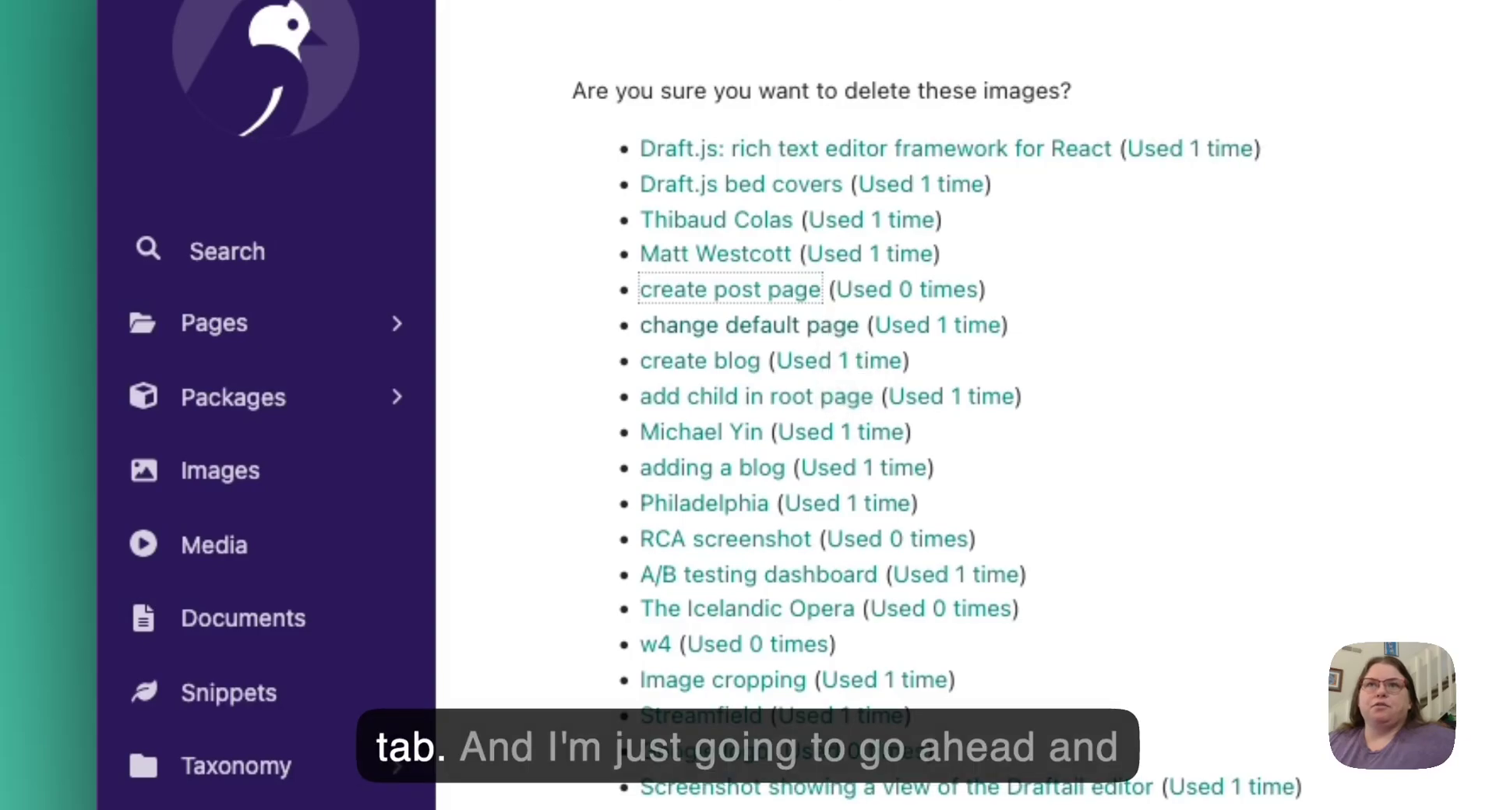
pyautogui.rightClick(760, 540)
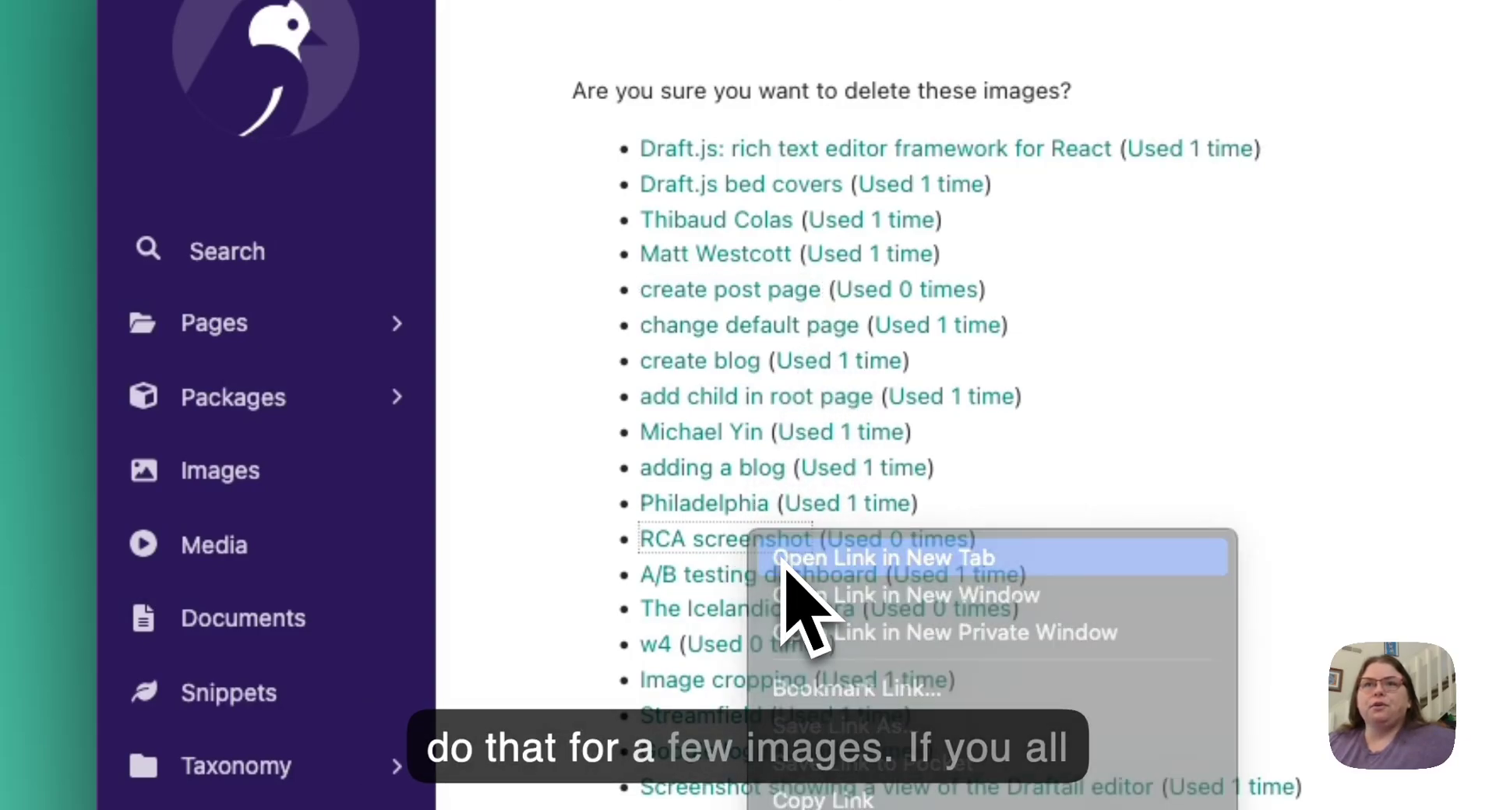
pyautogui.click(775, 573)
pyautogui.rightClick(774, 610)
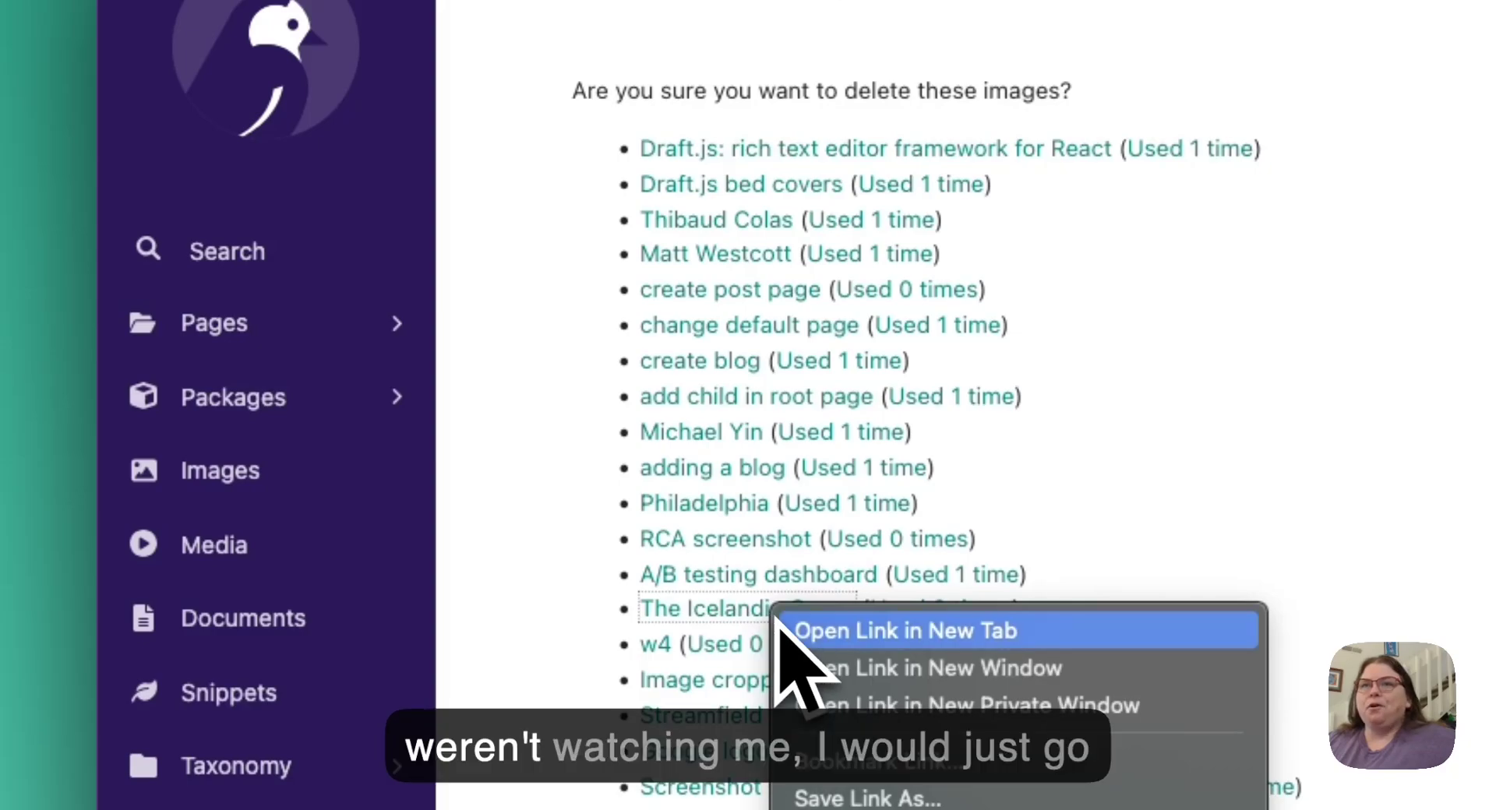
pyautogui.click(800, 635)
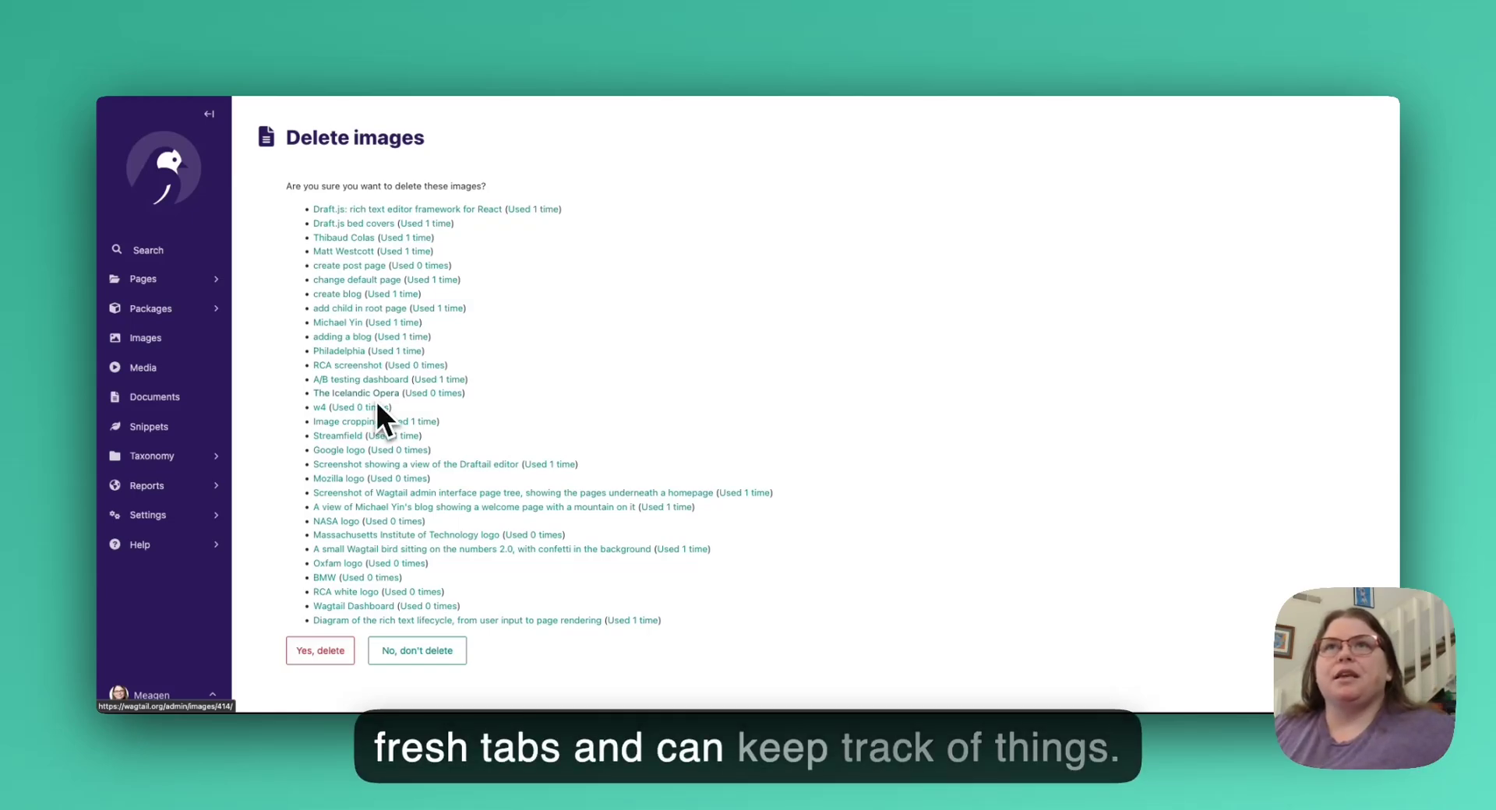
# Step: Switch to the "create post page" image and examine its preview, file details and usage
pyautogui.click(429, 62)
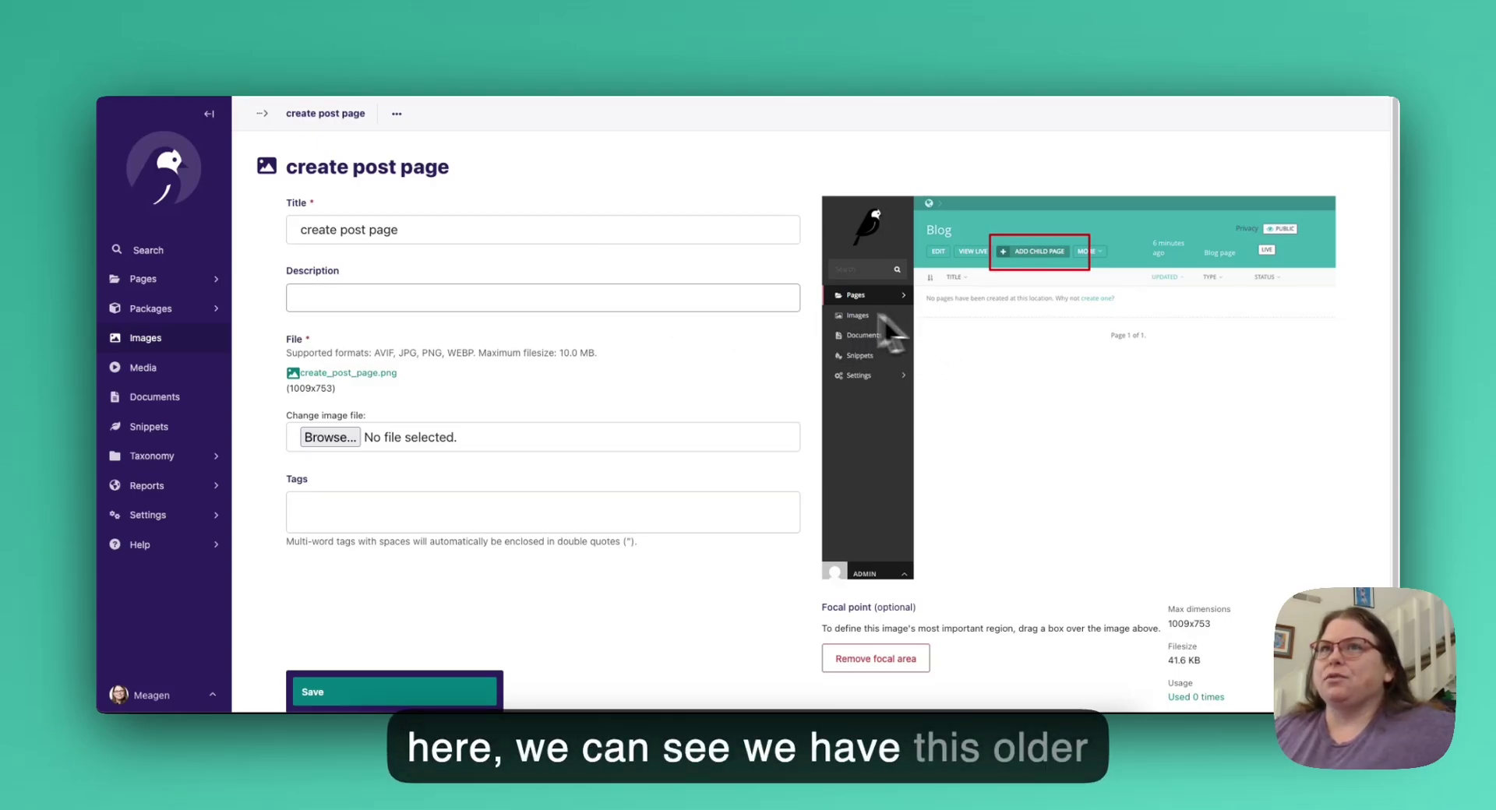
pyautogui.scroll(-1, 833, 397)
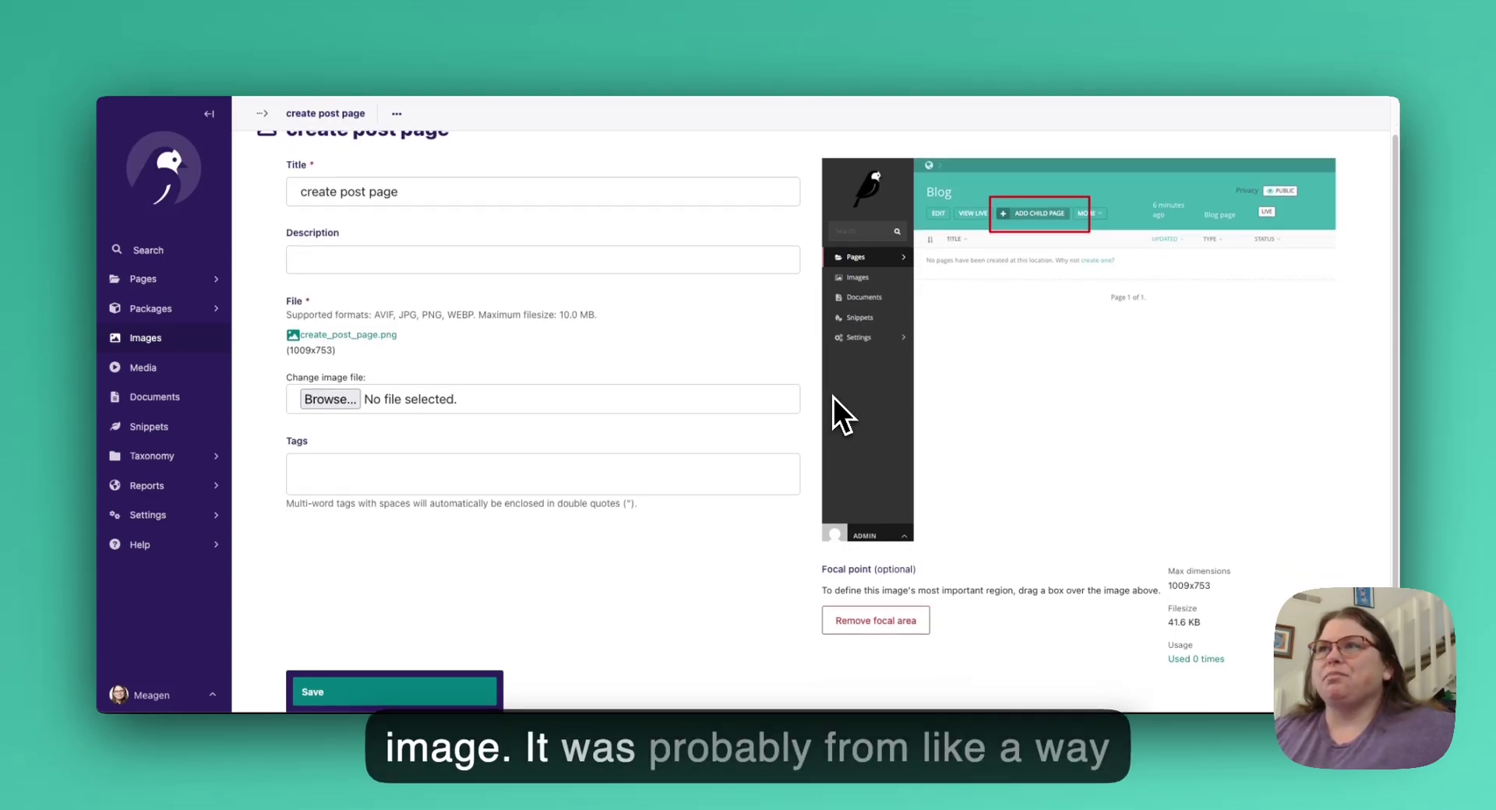
pyautogui.scroll(1, 834, 398)
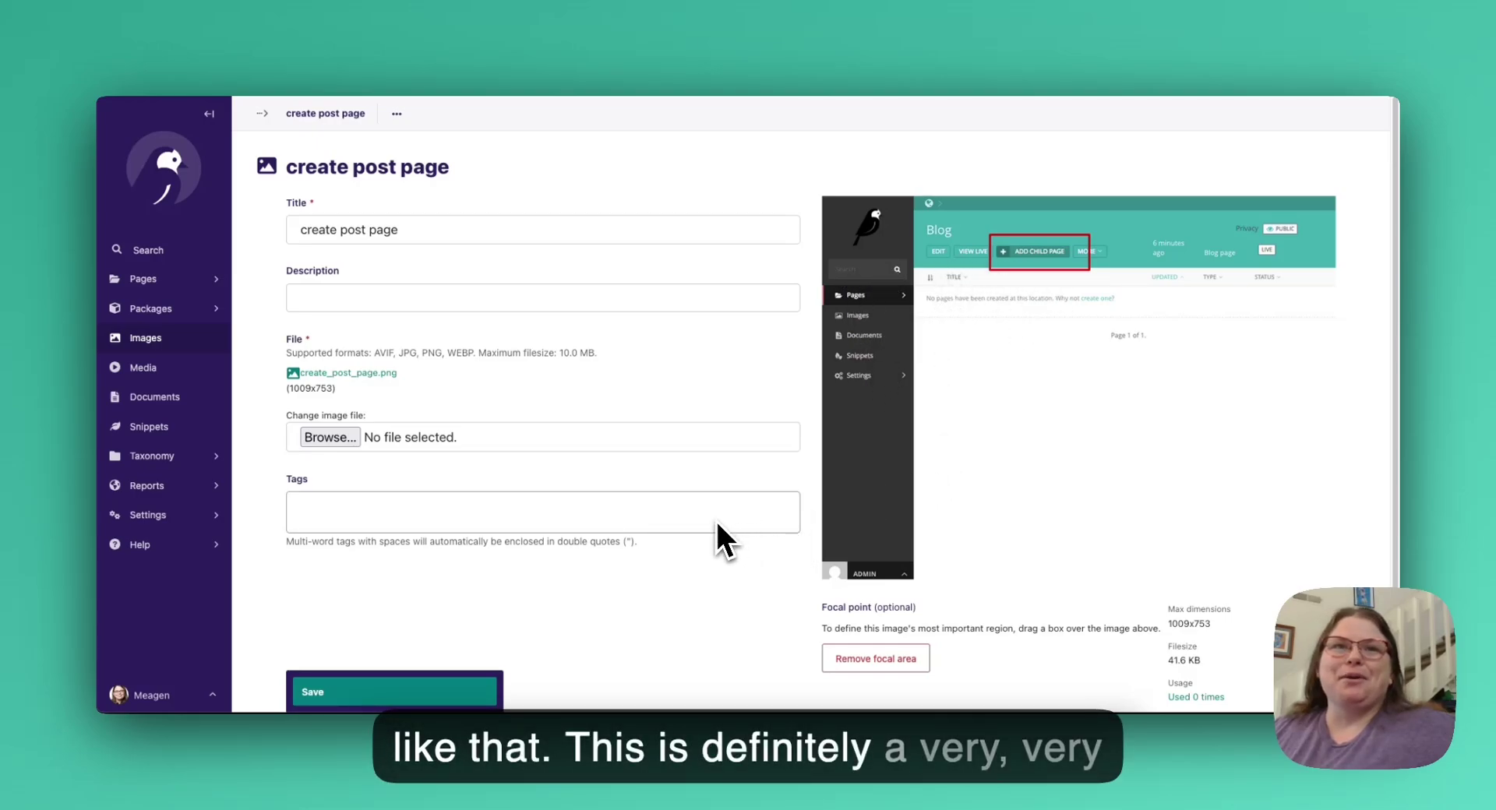
pyautogui.scroll(-1, 715, 518)
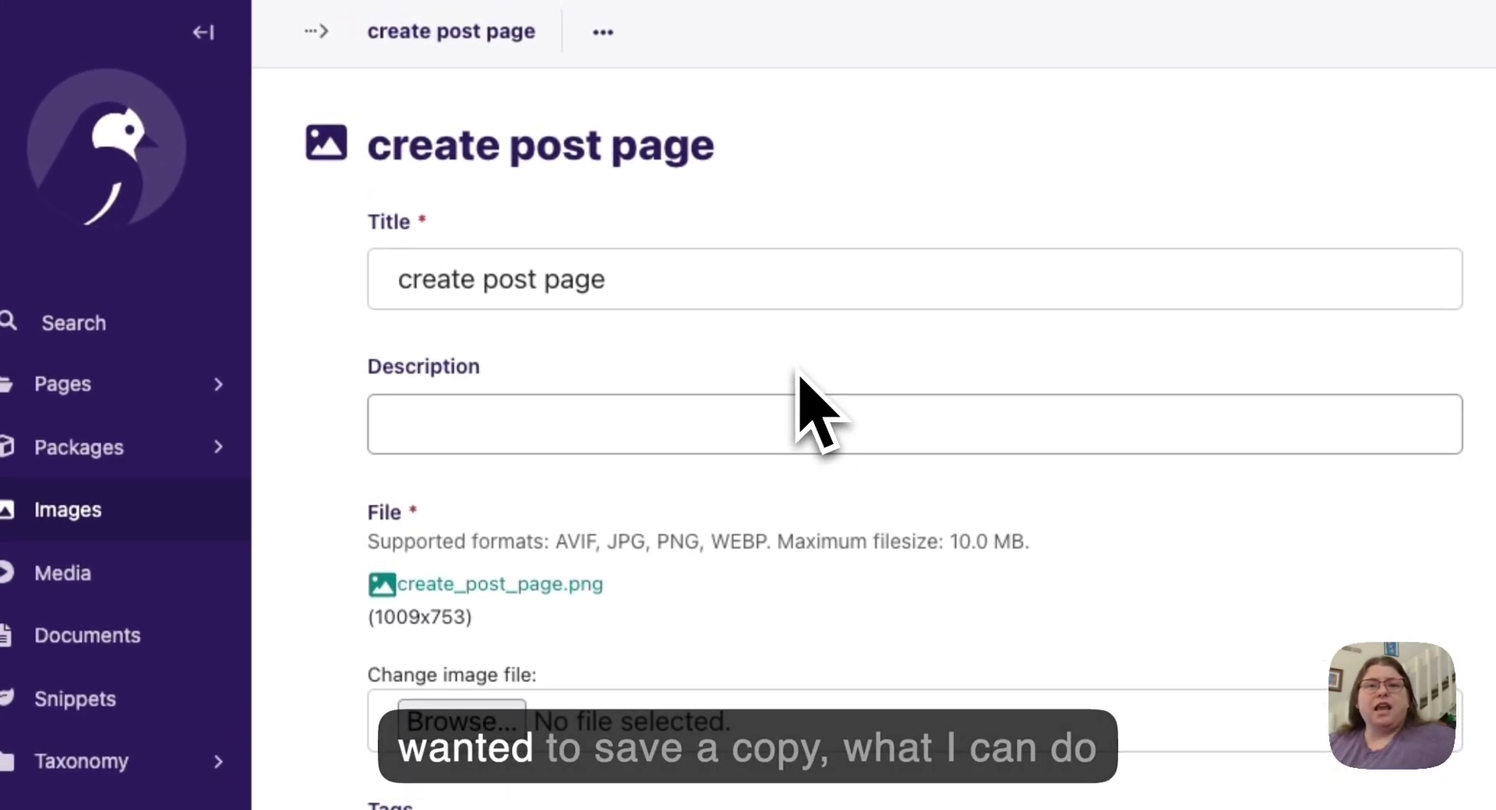
# Step: Open create_post_page.png in a new tab and save it as a PNG named create_post_page.original in the Wagtail.org image backup folder
pyautogui.rightClick(502, 593)
pyautogui.click(532, 611)
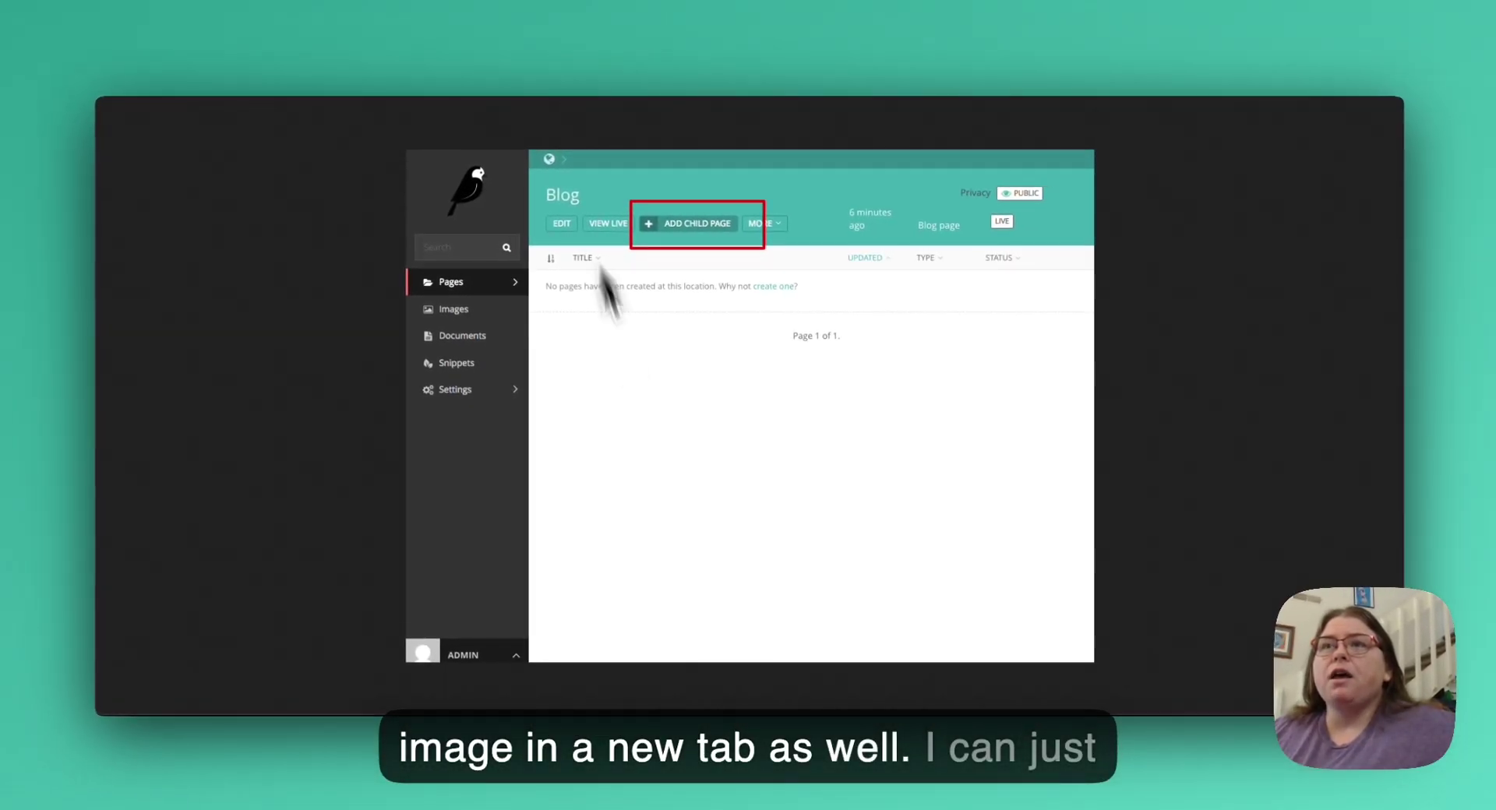
pyautogui.rightClick(644, 427)
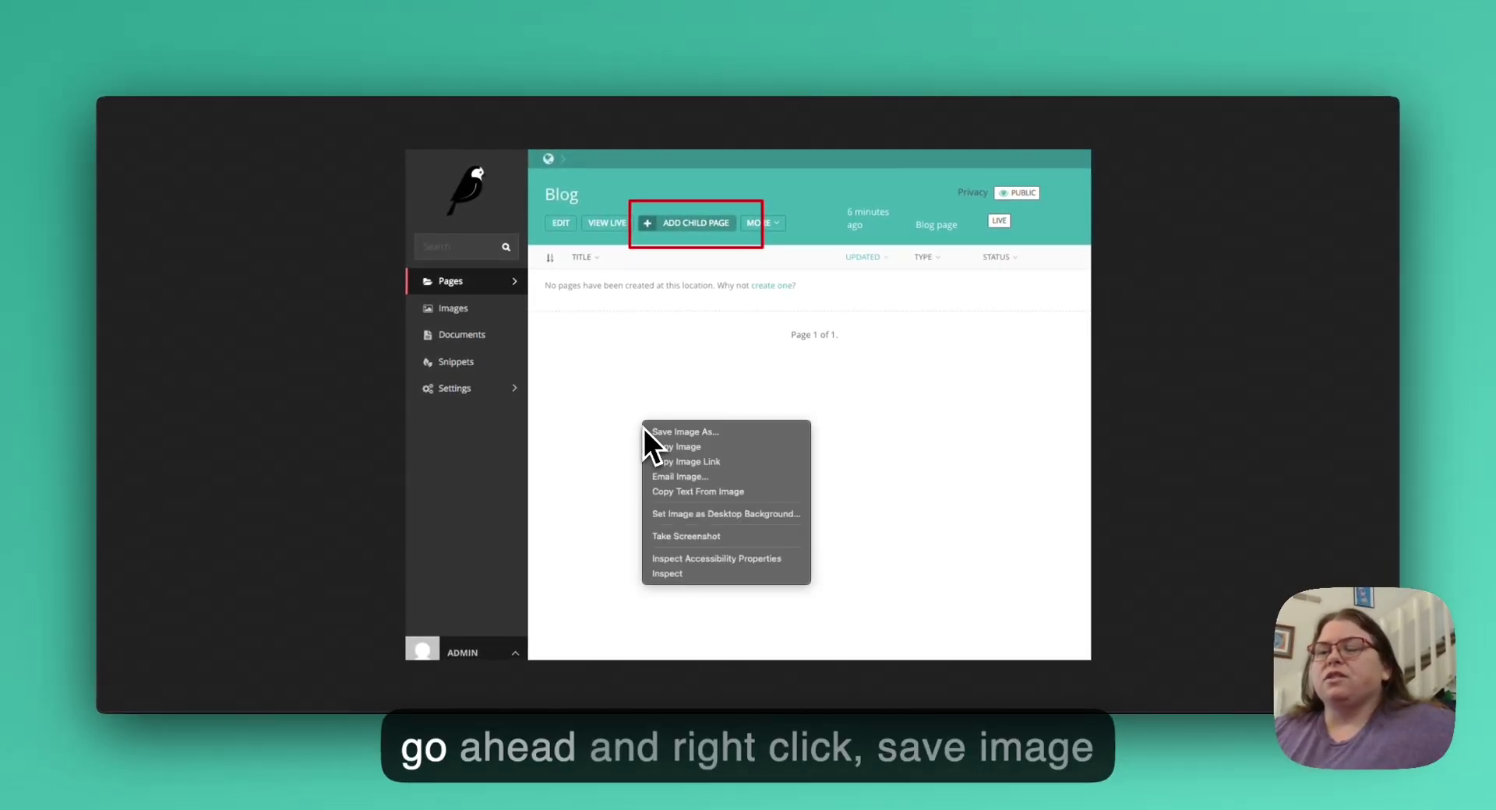
pyautogui.click(660, 435)
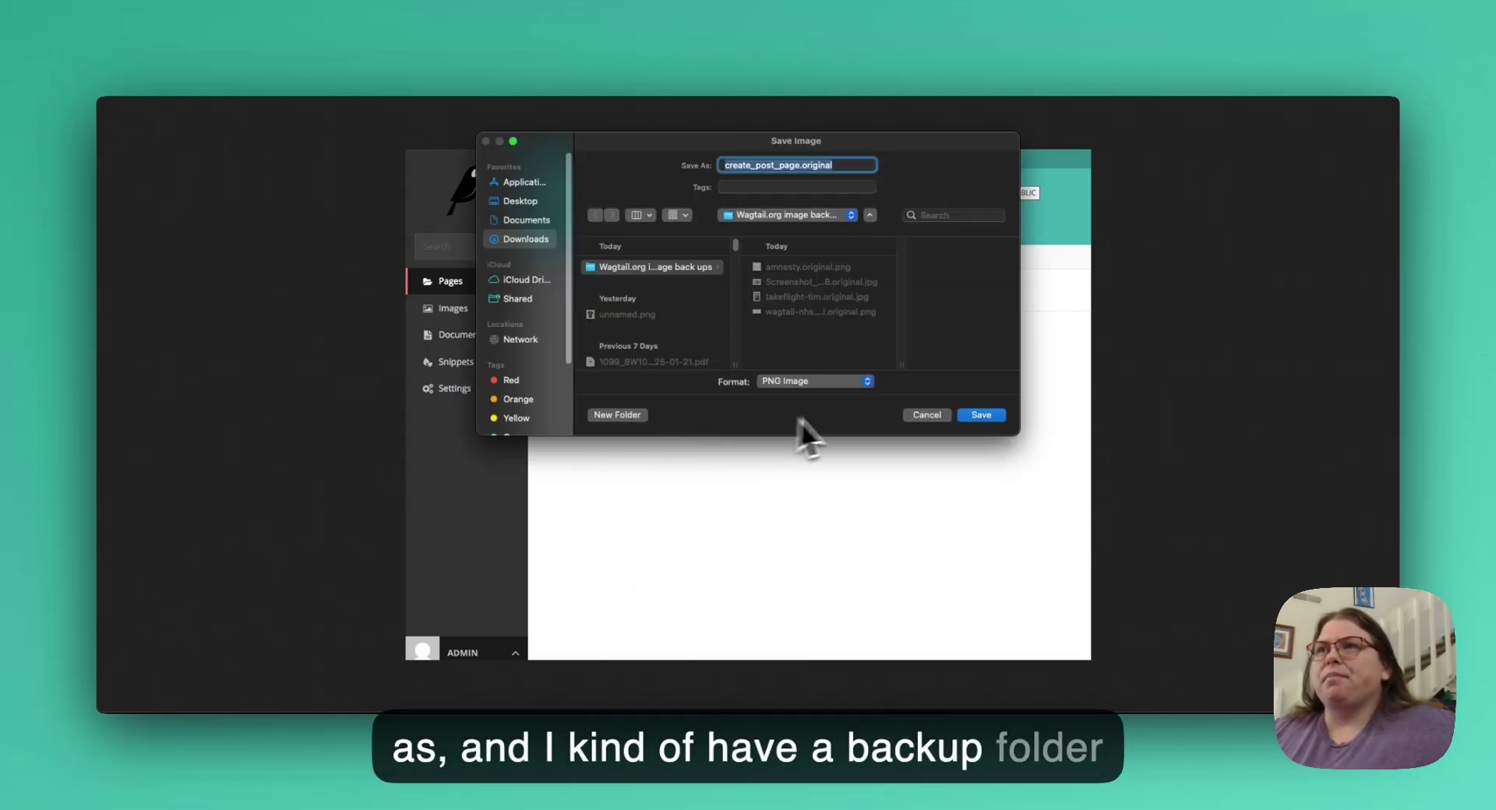
pyautogui.click(986, 417)
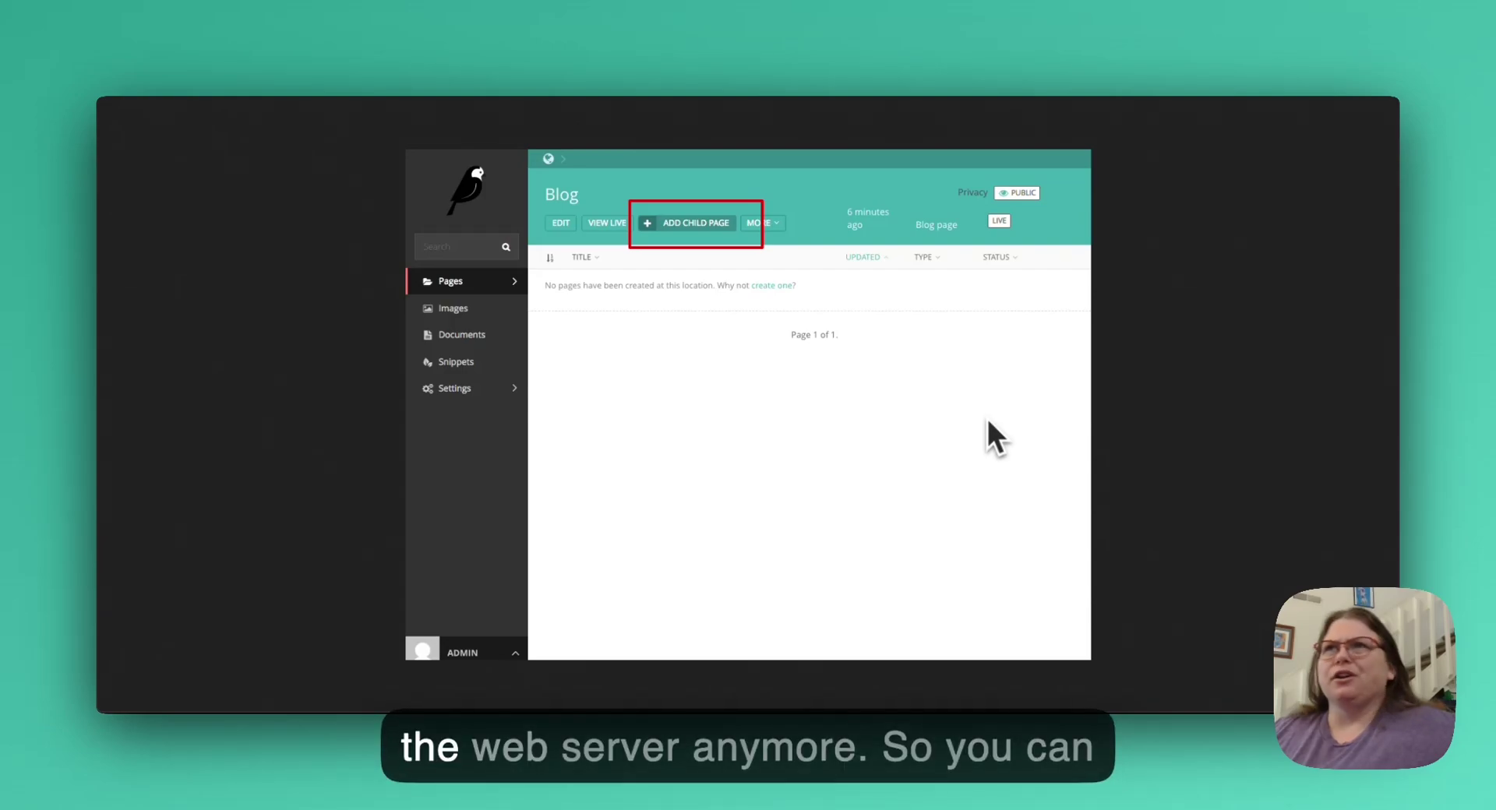
# Step: Return to the "create post page" image's edit page and permanently delete the image
pyautogui.click(644, 57)
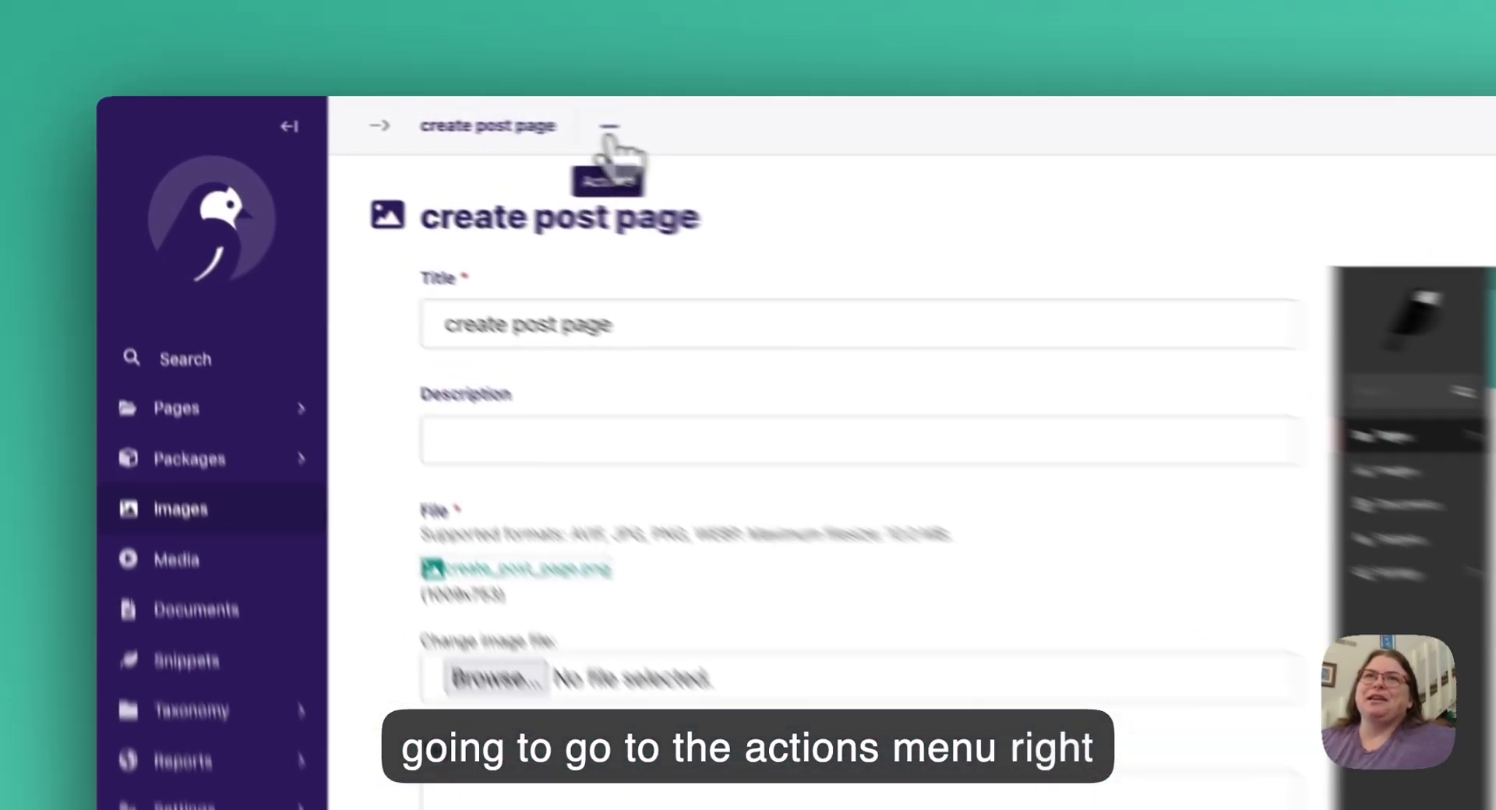
pyautogui.click(397, 115)
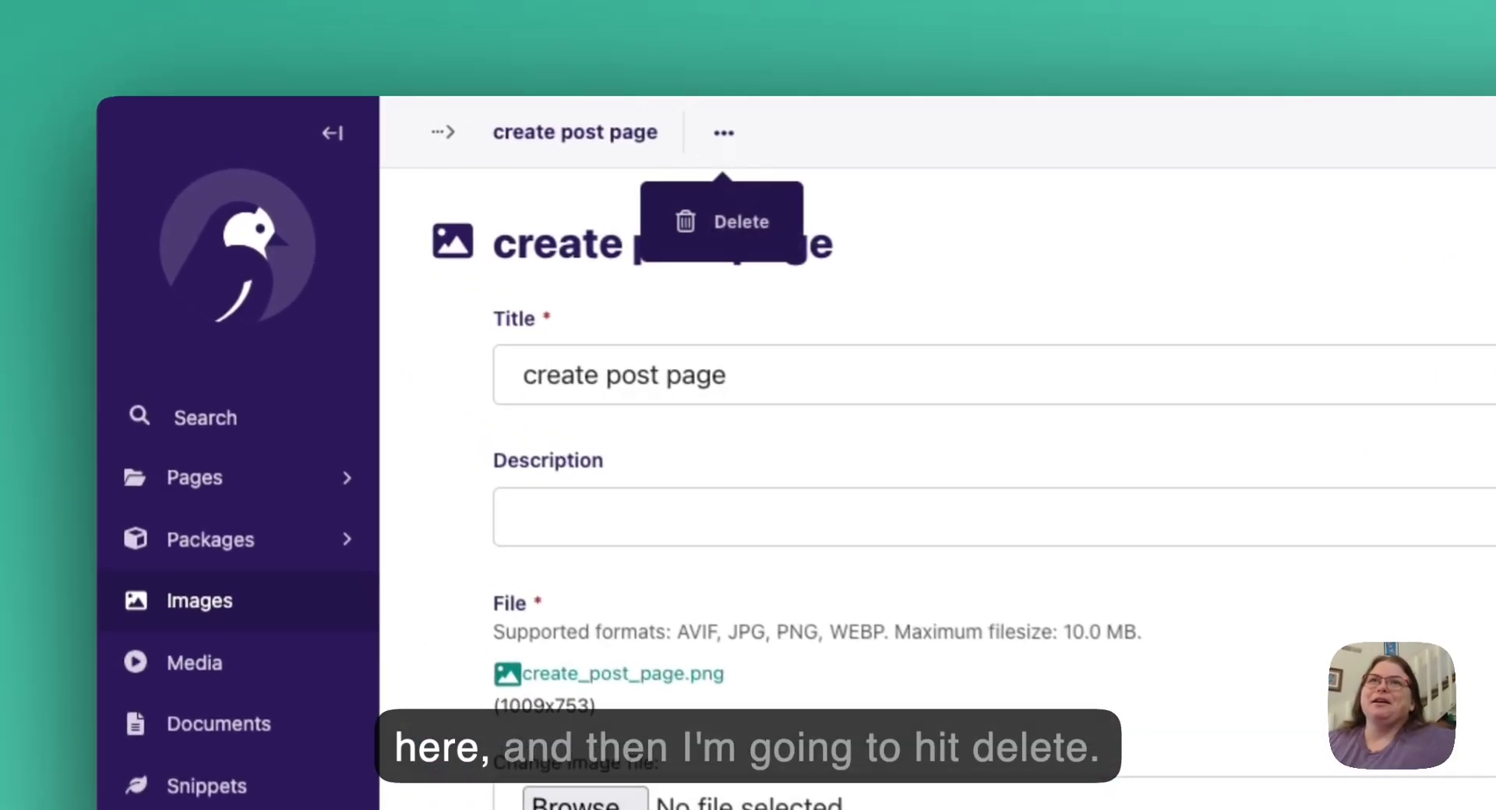
pyautogui.click(749, 224)
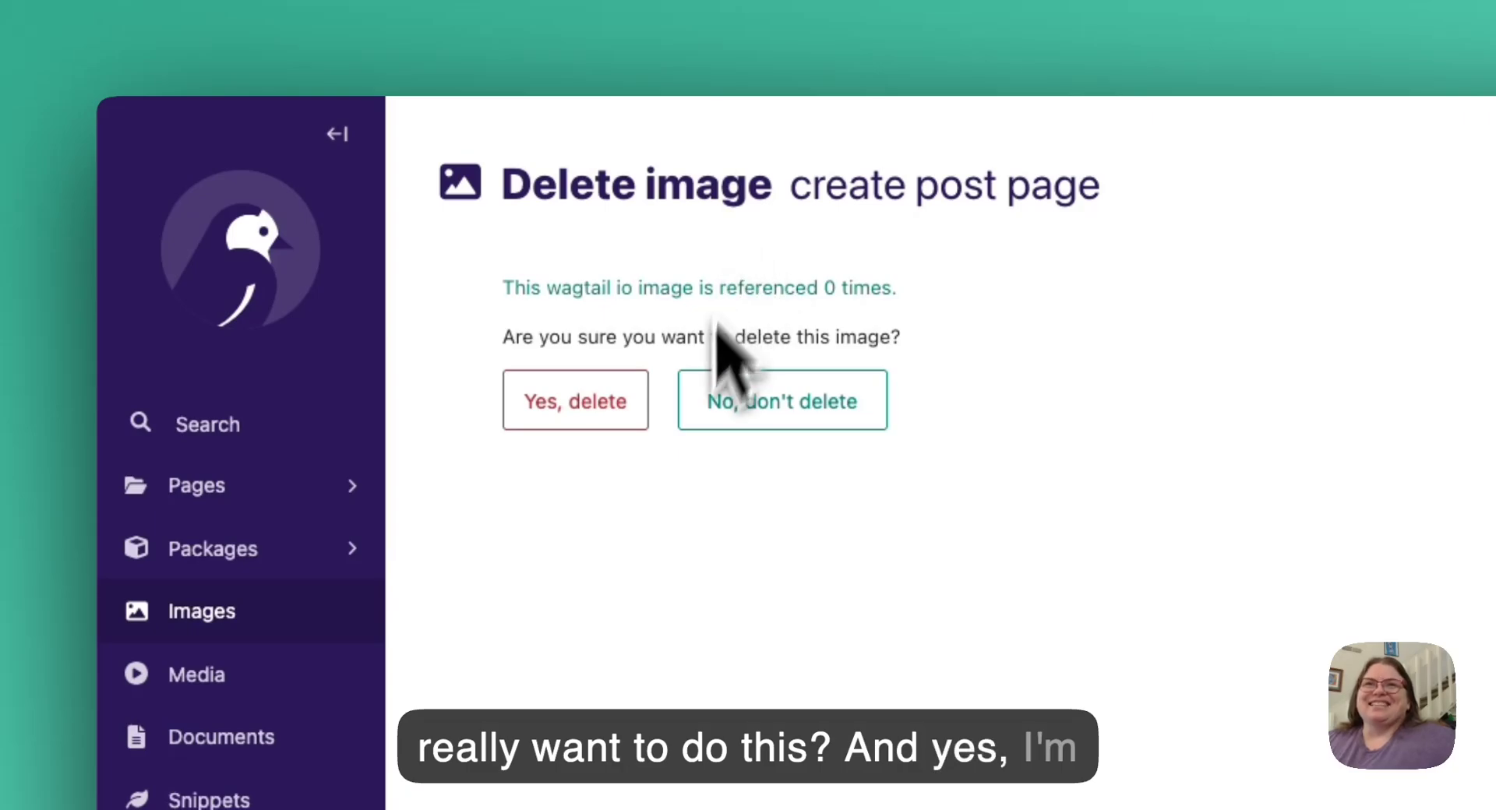
pyautogui.click(633, 415)
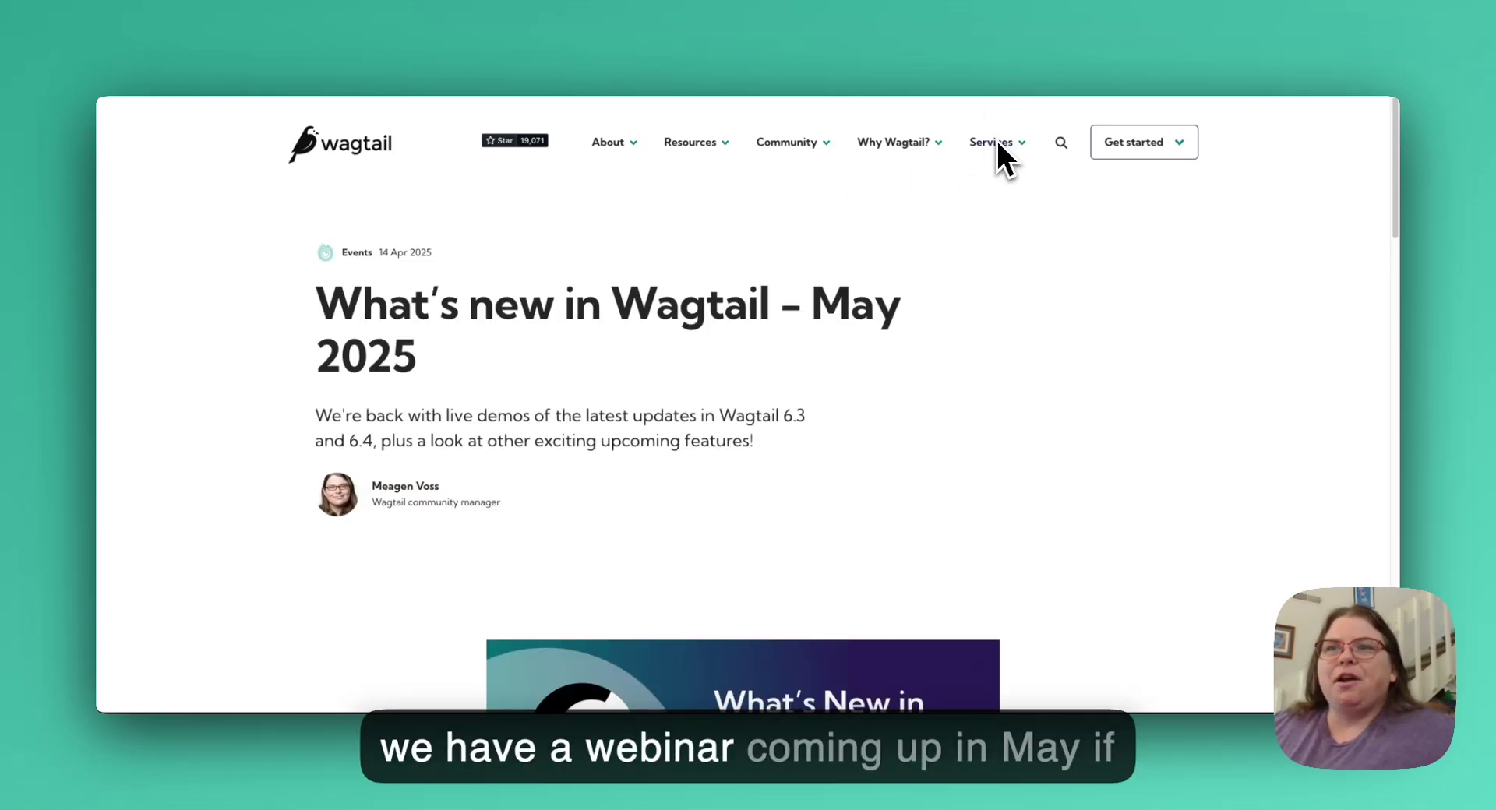
# Step: Examine the dates and highlights in the "What's new in Wagtail – May 2025" event post
pyautogui.scroll(-2, 1039, 229)
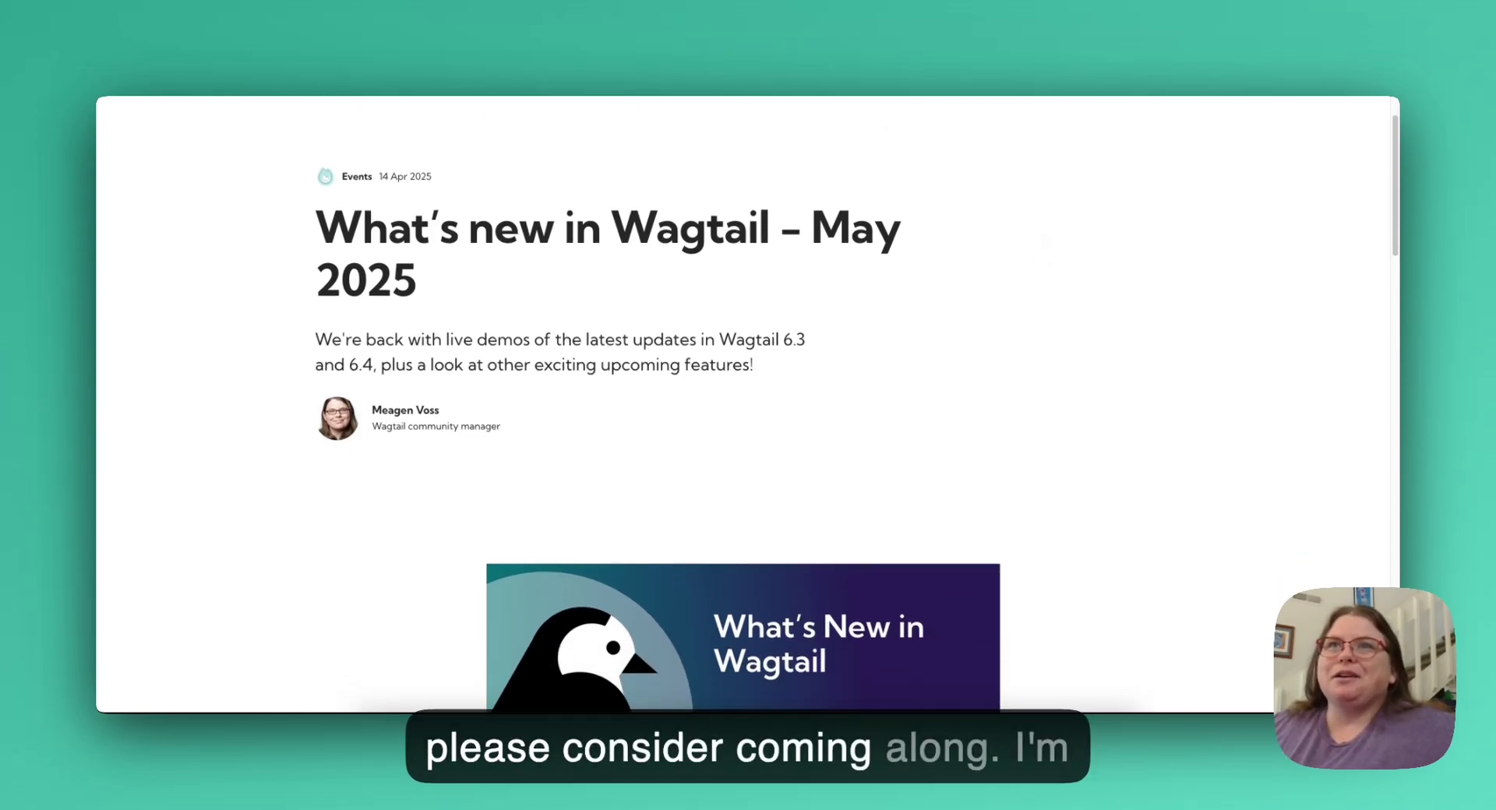
pyautogui.scroll(-5, 1039, 229)
pyautogui.scroll(-3, 748, 405)
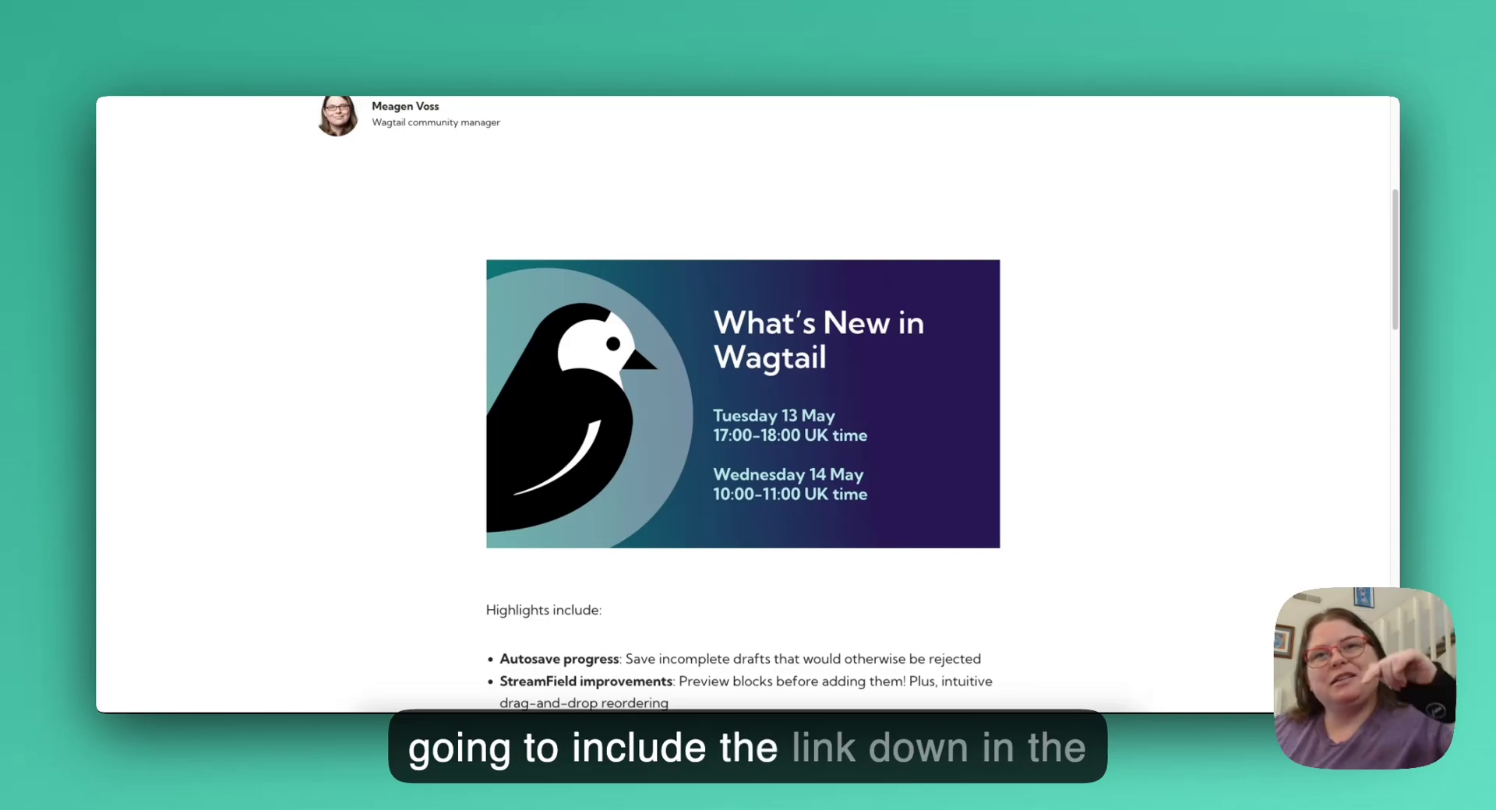